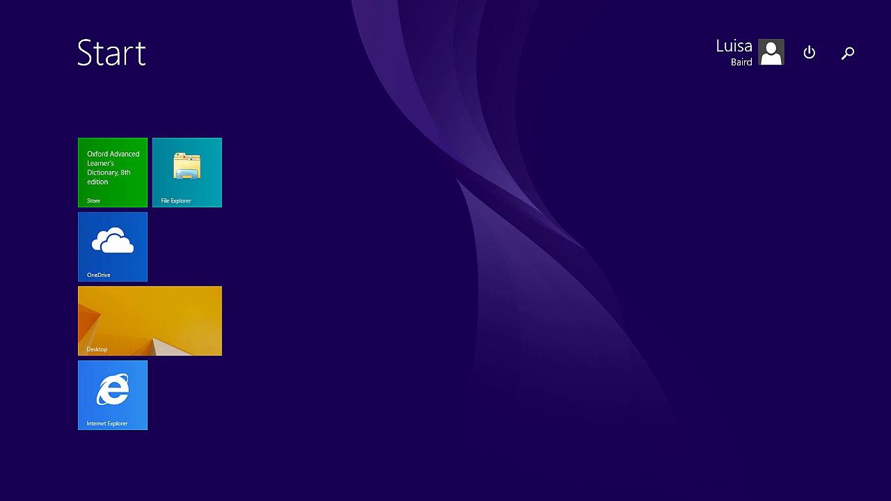
- Search the Start screen for 'contr' and open Control Panel's All Control Panel Items view
text(contr)
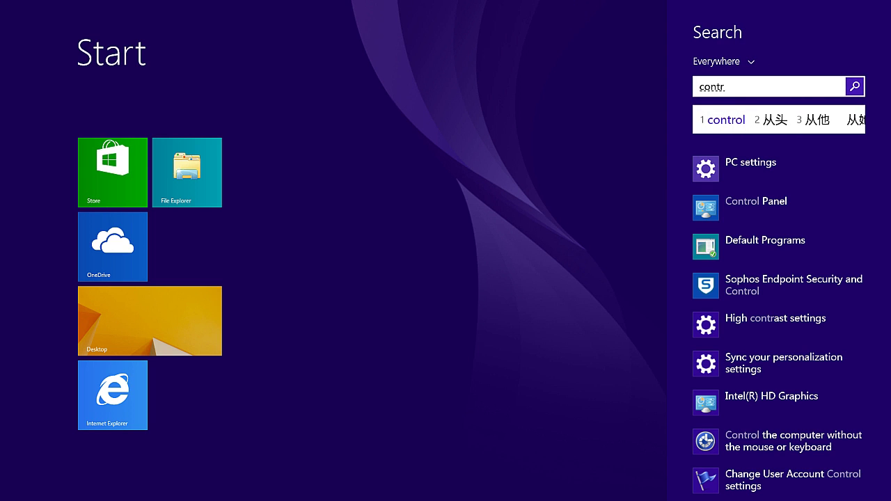
key(space)
key(Return)
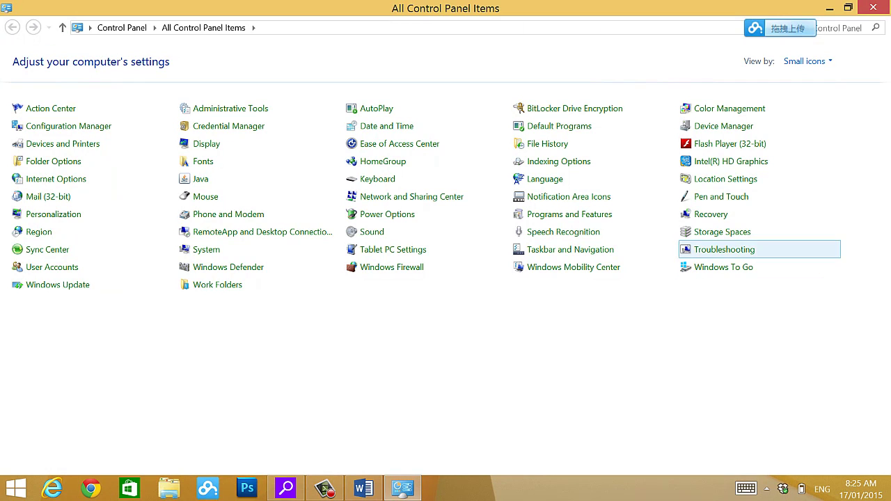
- In Language settings, select Chinese (Simplified, China), then return to the language preferences list
click(544, 179)
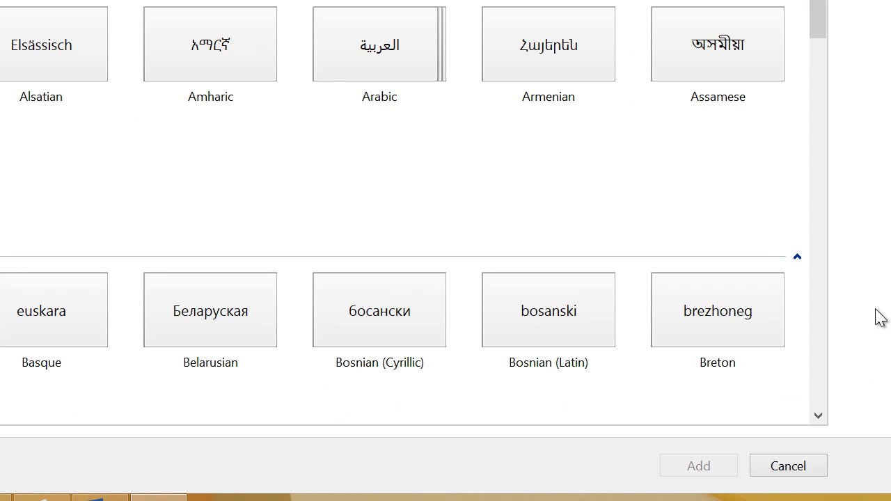
scroll(817, 419, down, 3)
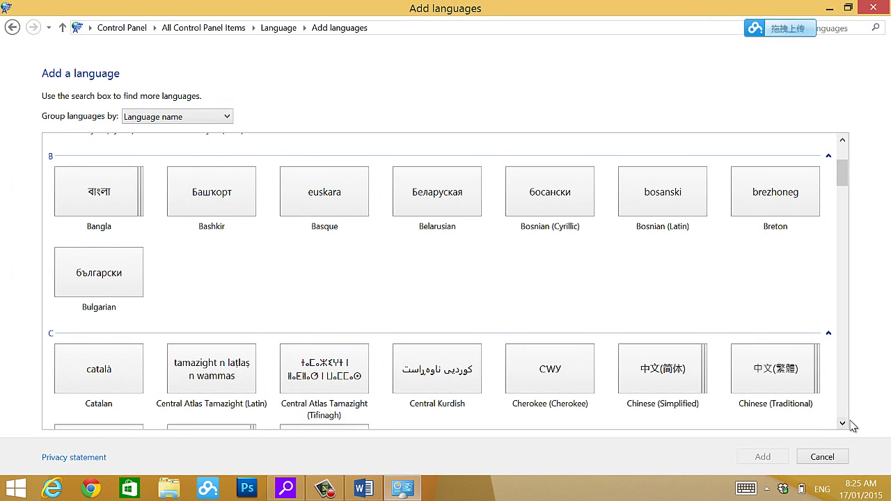
click(842, 423)
click(657, 349)
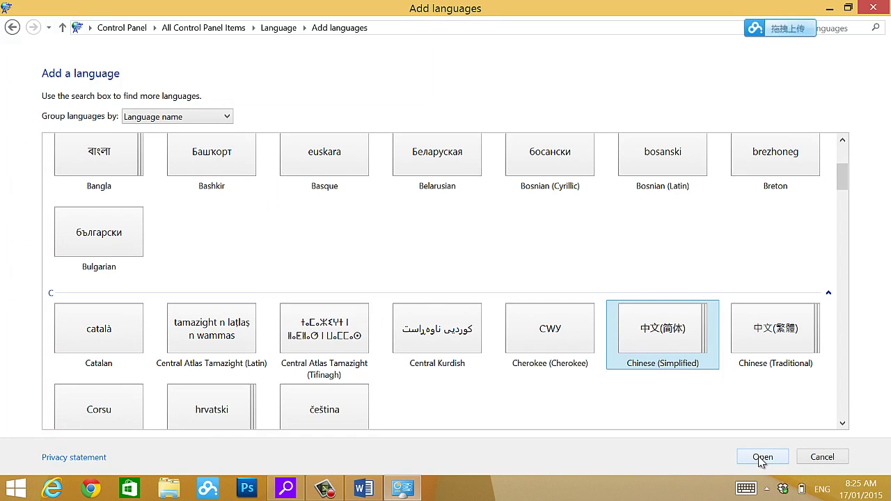
click(761, 459)
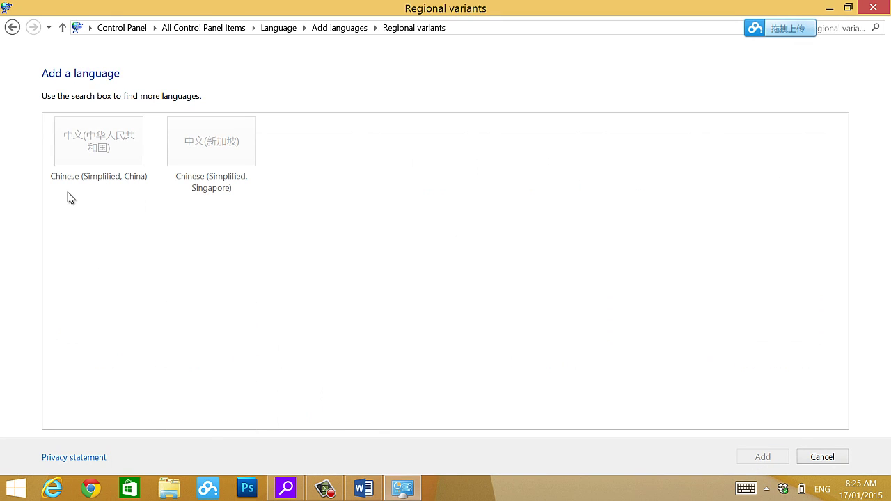
click(102, 165)
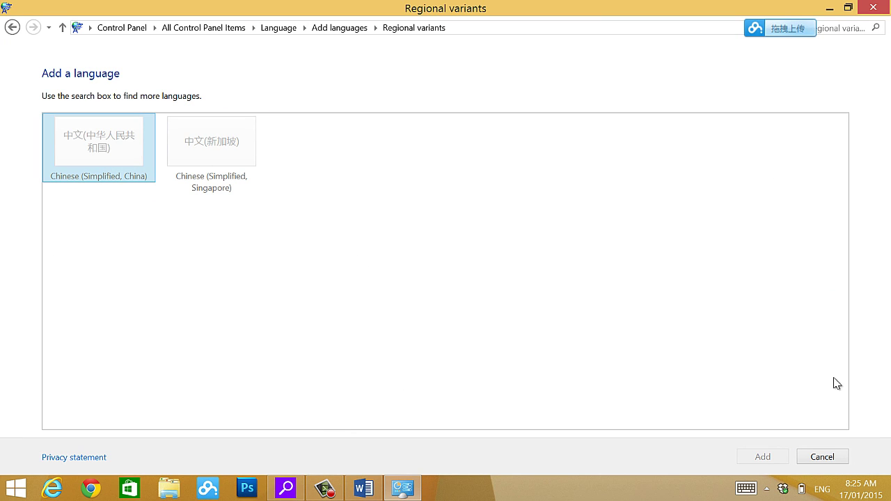
click(838, 461)
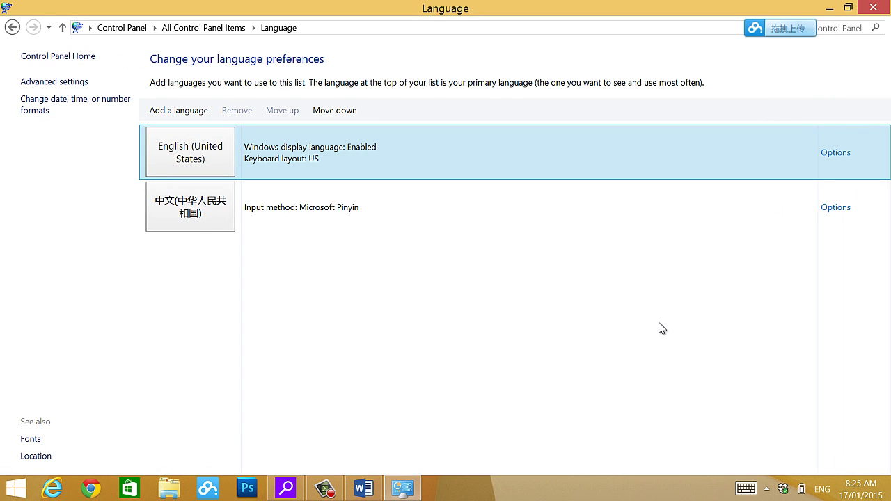
- Close Control Panel and show the input language list from the ENG indicator
mouse_move(888, 1)
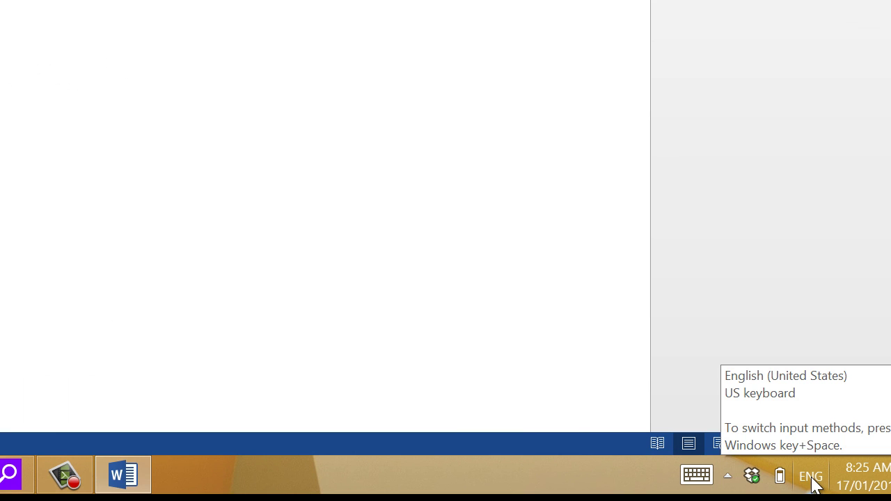
click(812, 483)
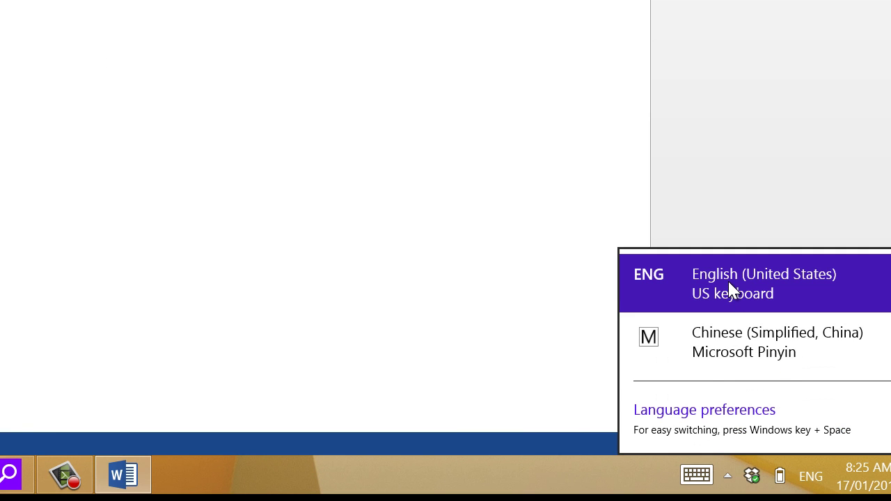
- Switch to Microsoft Pinyin and enter 你好 from 'nihao', followed by a full-width comma
click(735, 356)
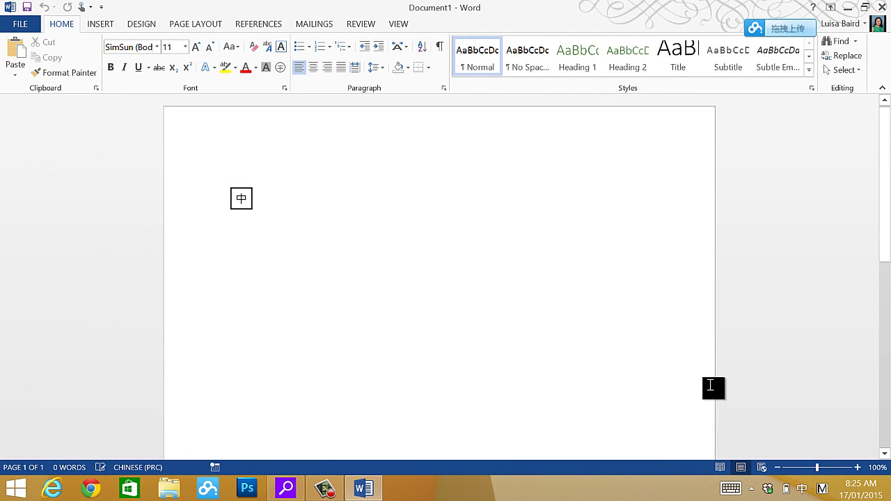
text(nihao)
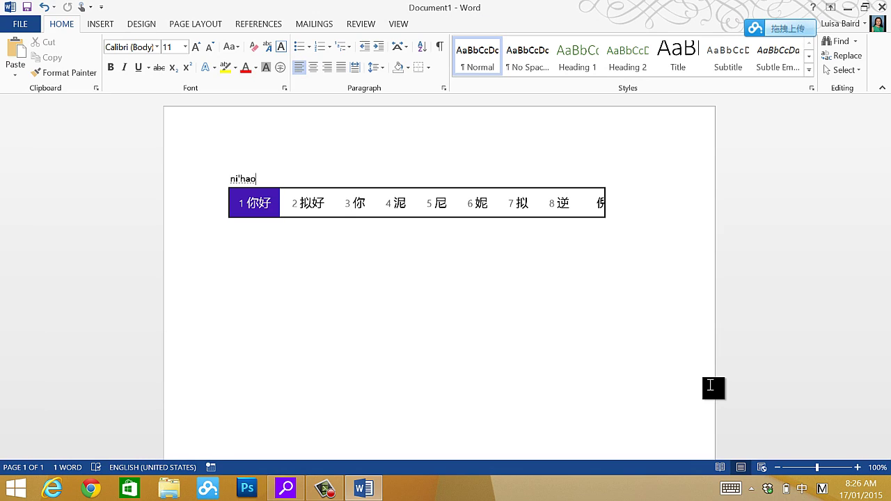
key(space)
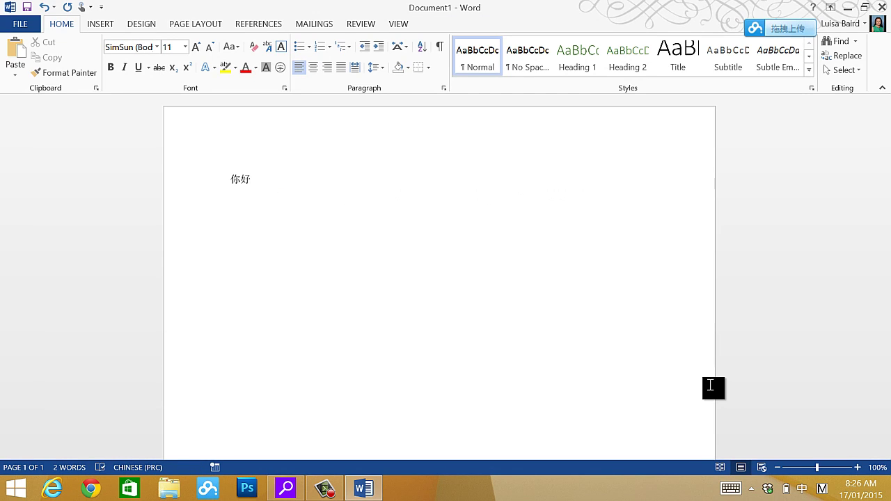
text(，)
- Enter 中国 from the pinyin zhongguo, correcting a typo
text(z)
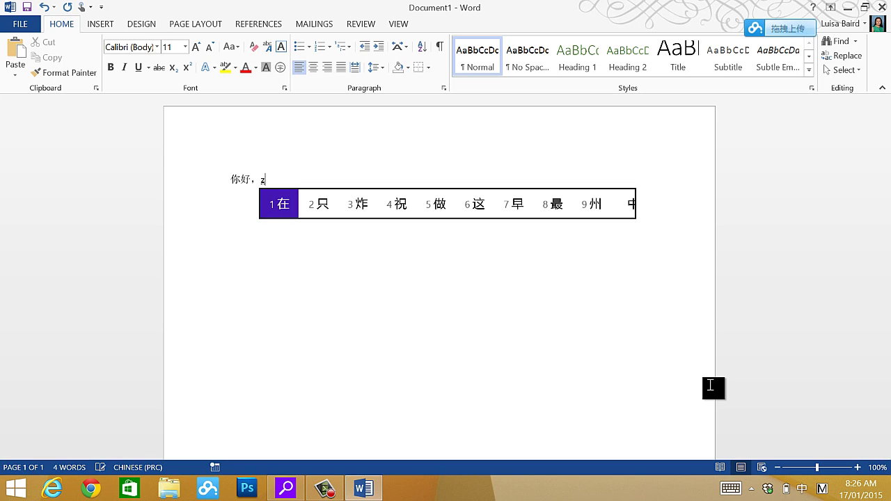
text(honn)
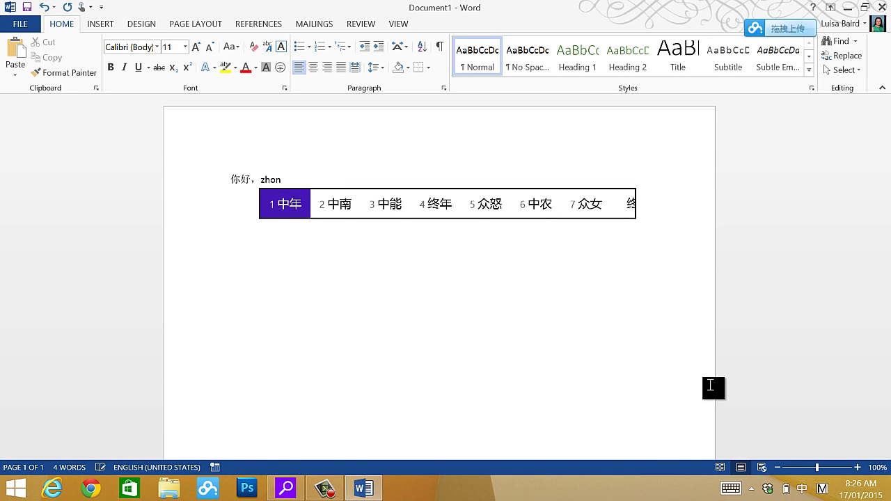
key(BackSpace)
text(g')
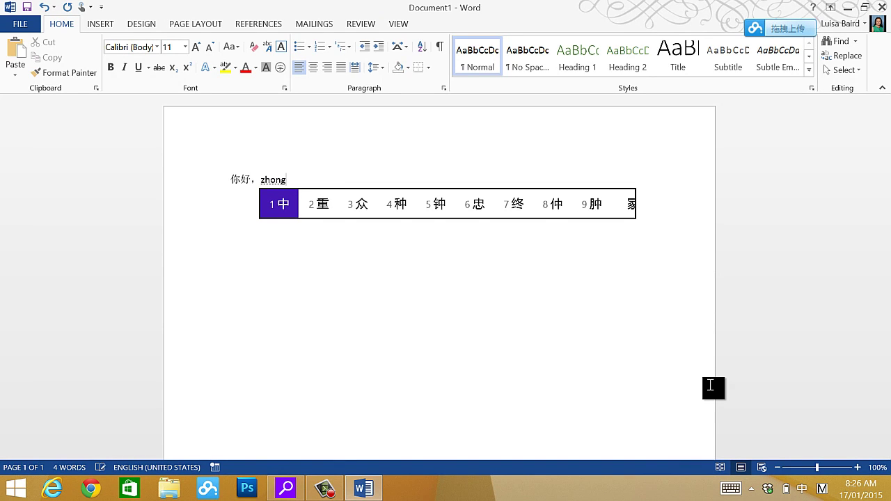
text(guo)
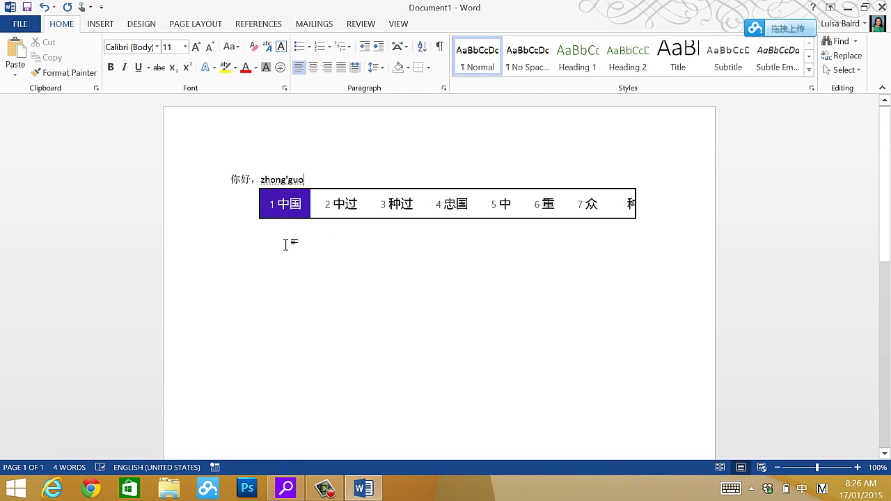
key(space)
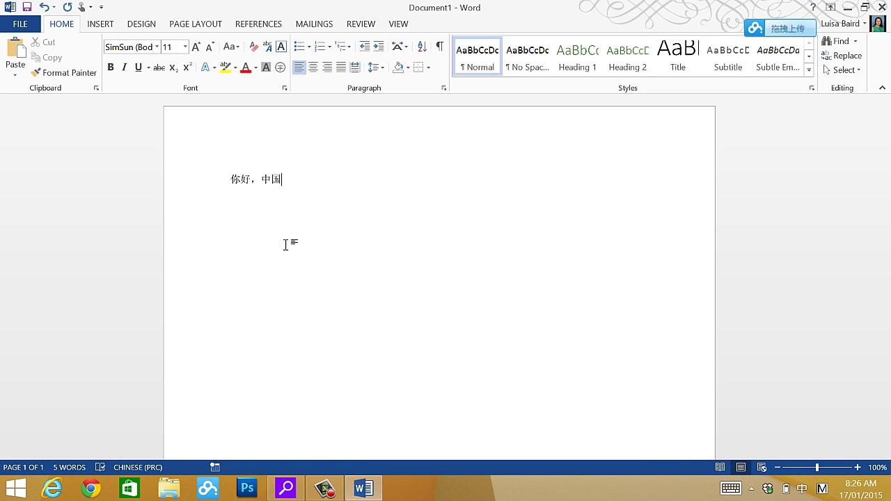
- Add a comma and 我是, choosing it as the candidate for the pinyin wo'shi
text(，)
text(wo)
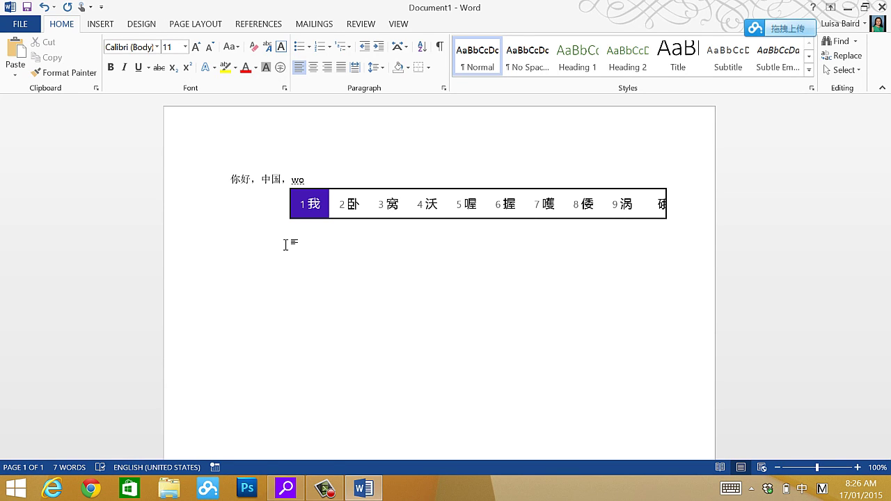
text('shi)
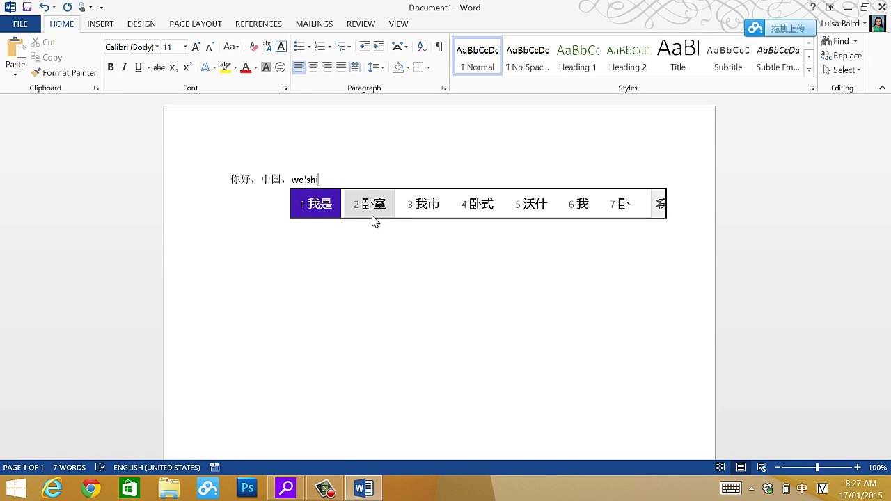
click(321, 208)
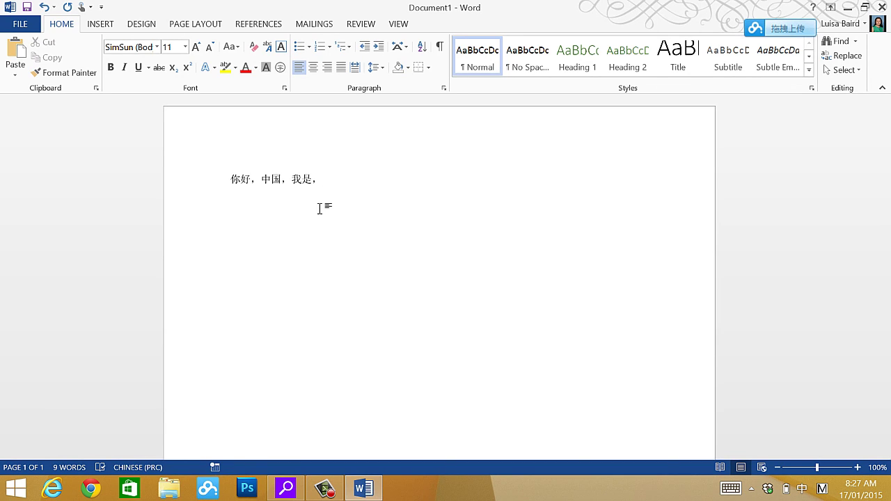
- Enter 澳大利亚 from the pinyin ao'da'li'ya, fixing a typo, then add a comma
text(a'u)
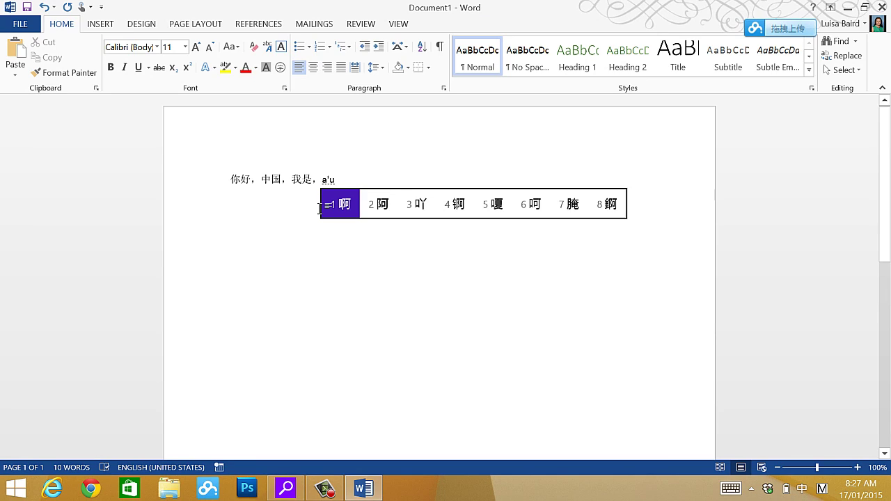
key(BackSpace)
key(BackSpace)
text(uda)
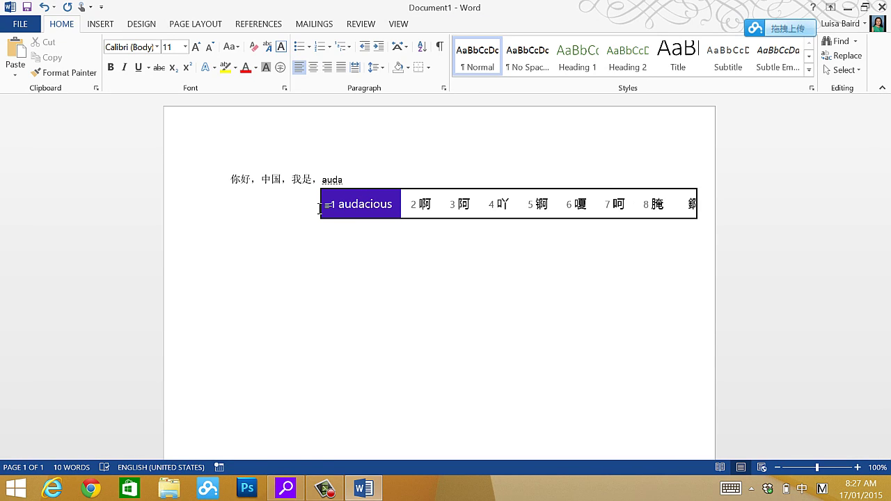
text(li)
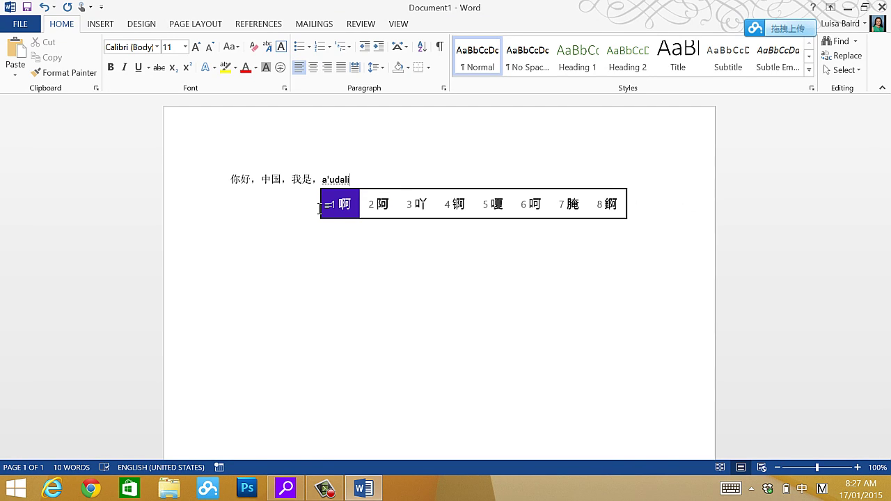
text(ya)
key(BackSpace)
key(BackSpace)
key(BackSpace)
key(BackSpace)
key(BackSpace)
key(BackSpace)
key(BackSpace)
text(o'd)
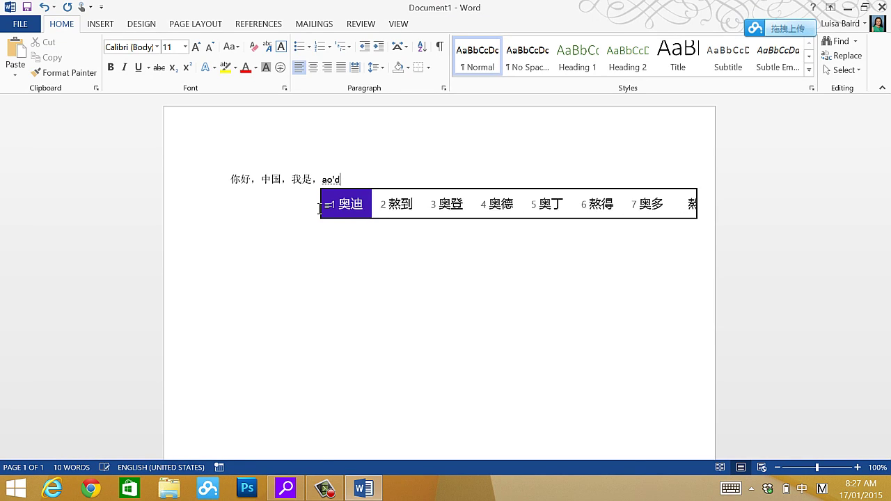
text(a'li)
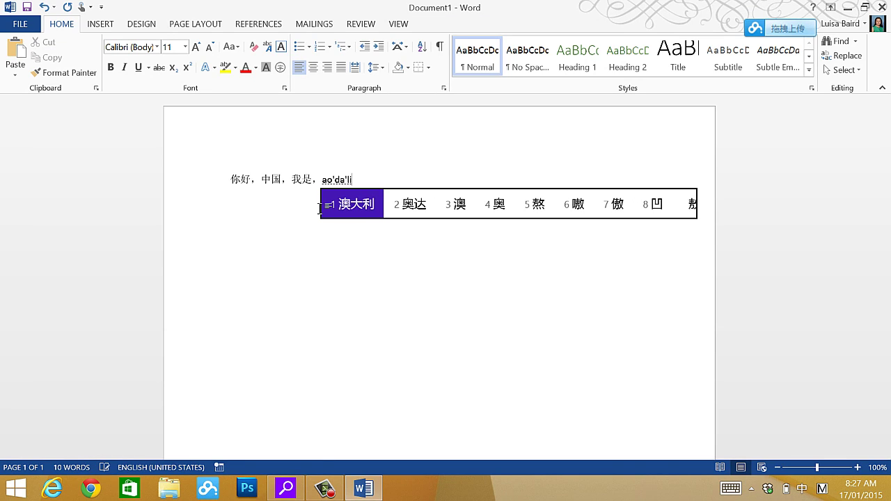
text('ya)
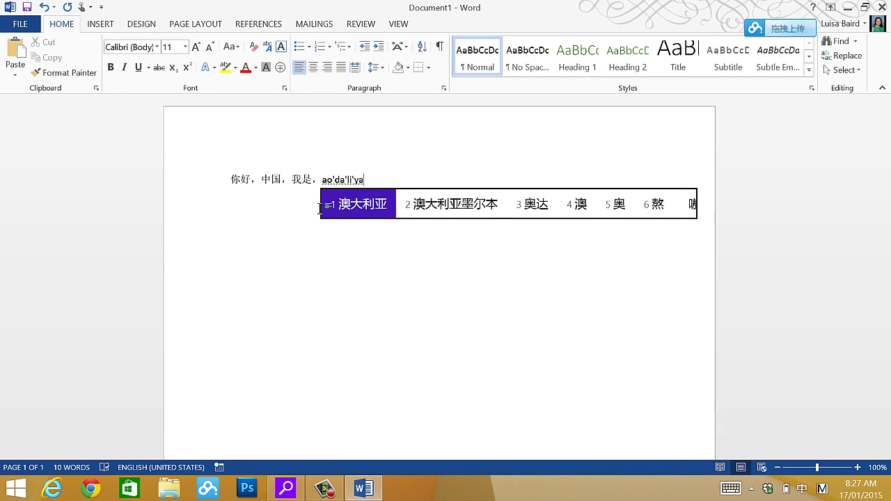
key(space)
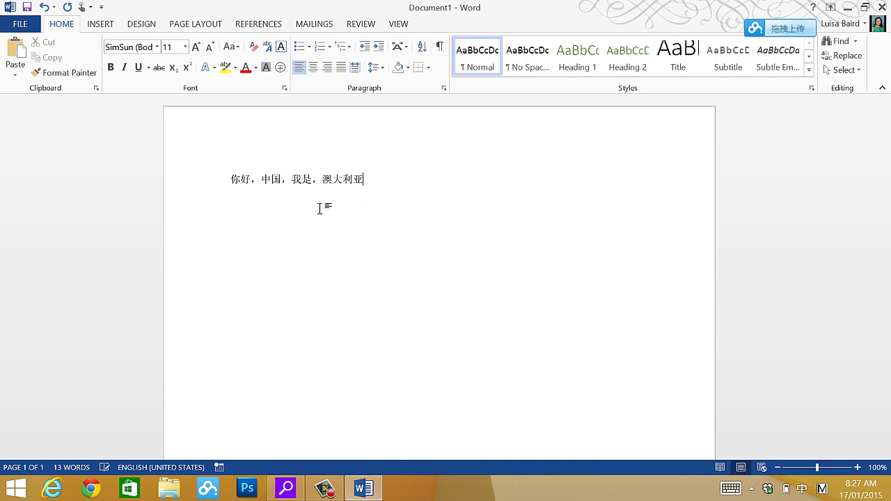
text(，)
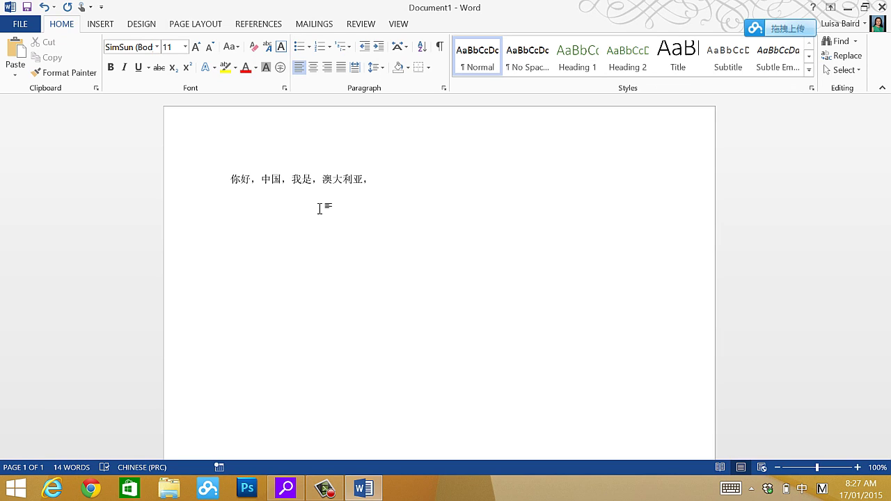
- Build 澳大利亚 syllable by syllable from ao, da, li and ya
text(ao)
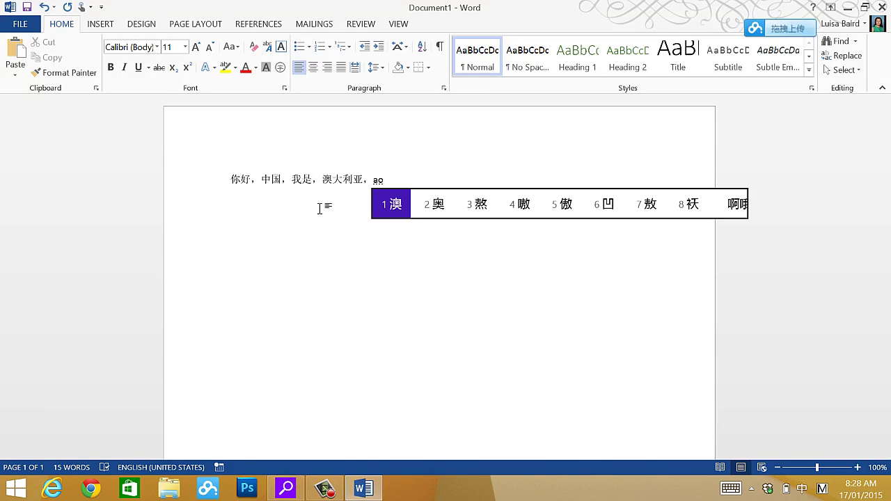
key(space)
text(da)
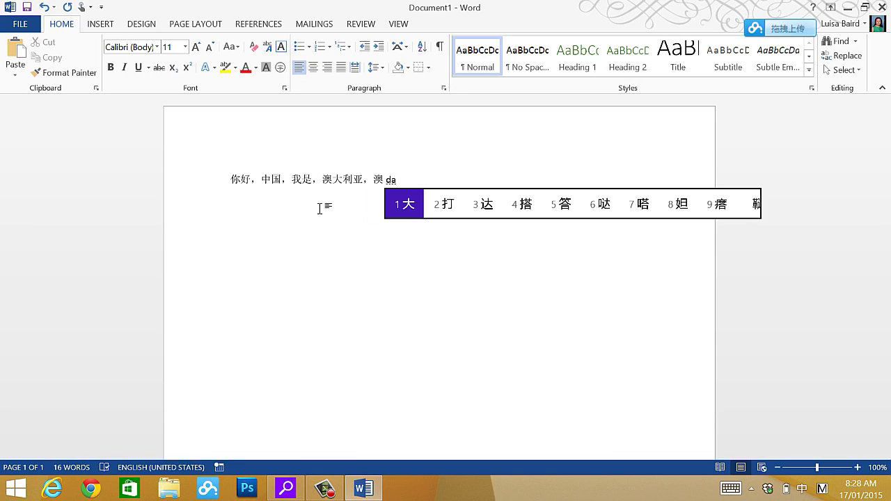
key(space)
text(li)
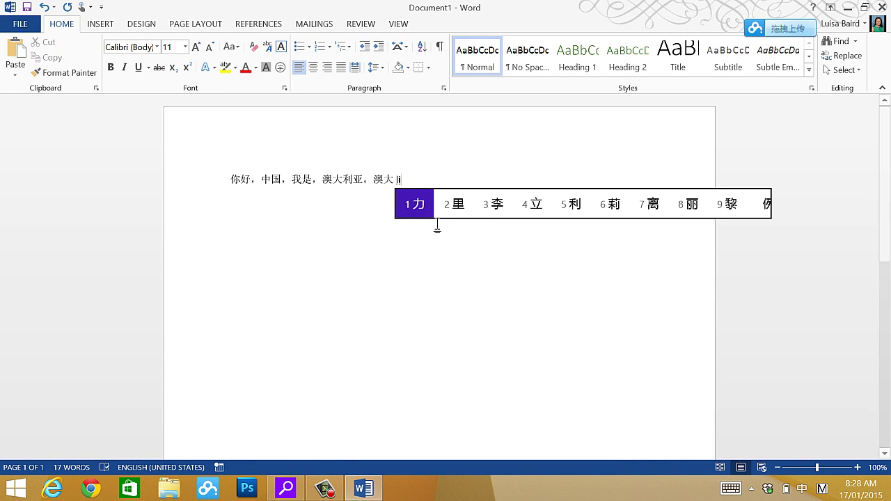
click(578, 209)
text(ya)
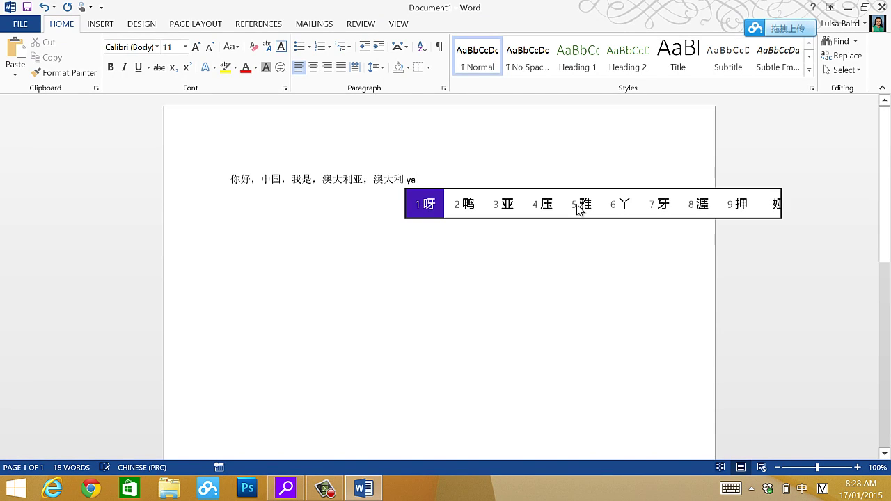
click(513, 206)
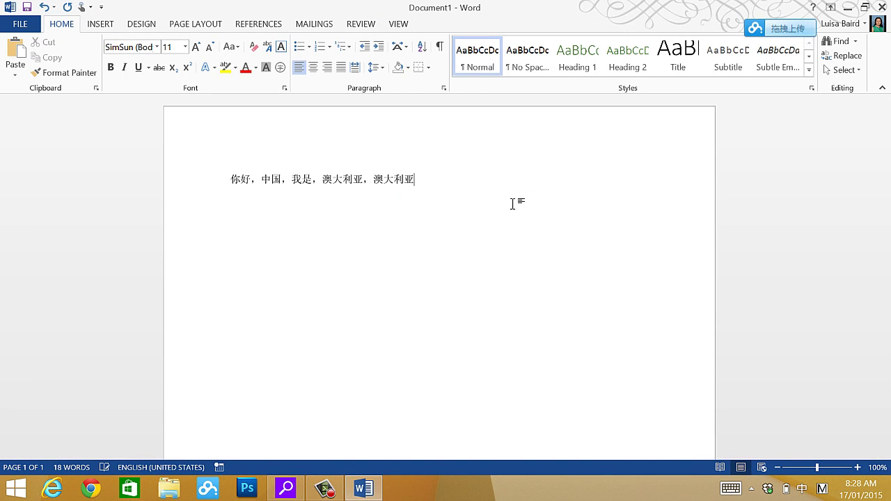
- Add a comma and another 澳大利亚 from the pinyin ao'da'li'ya
text(，)
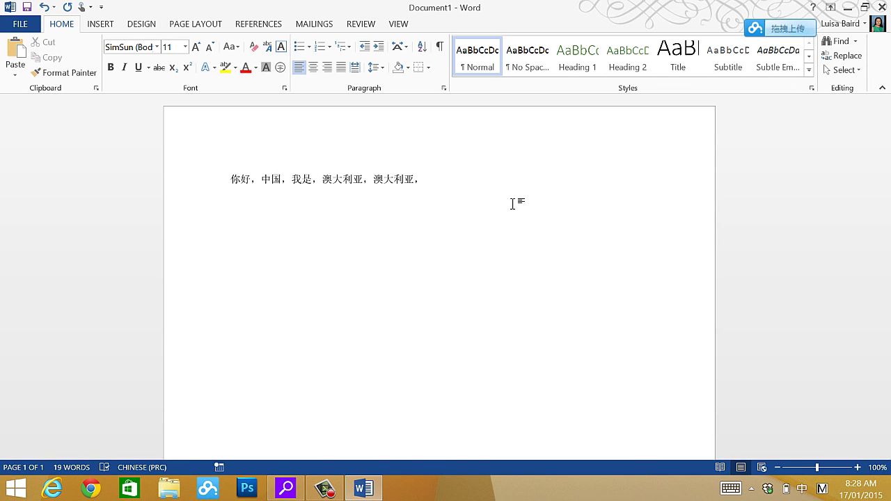
text(ao)
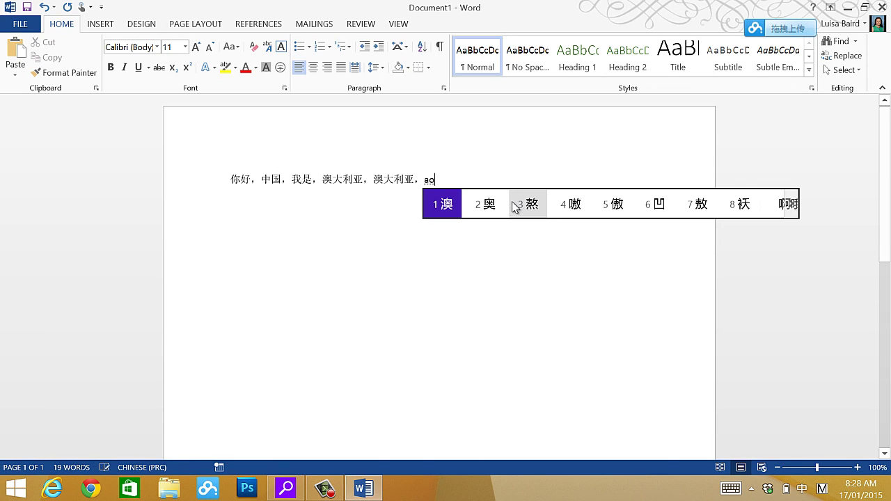
text('da'li'y)
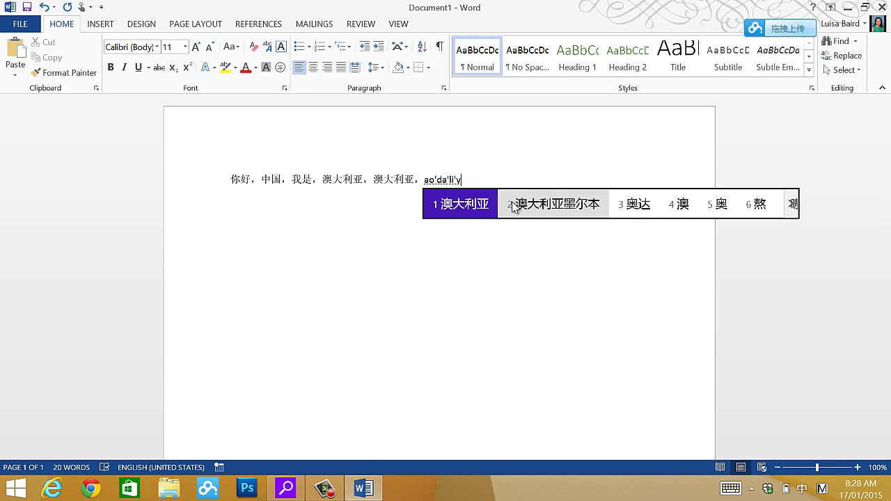
text(a)
key(space)
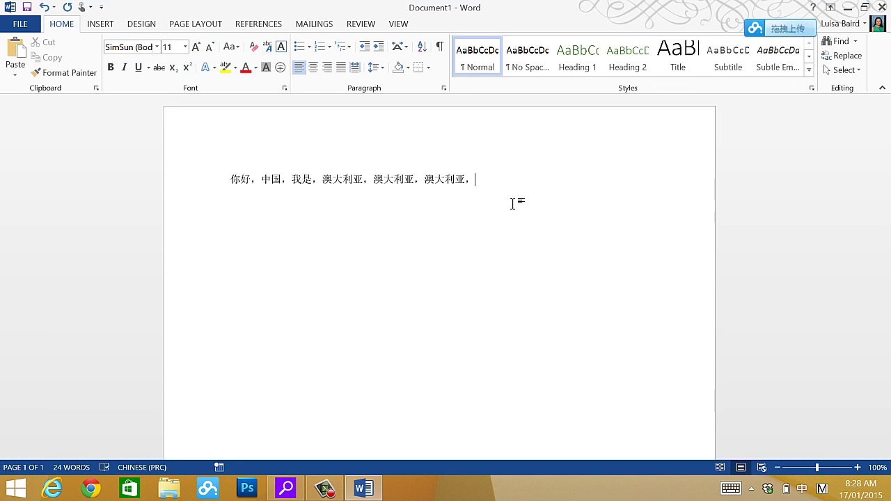
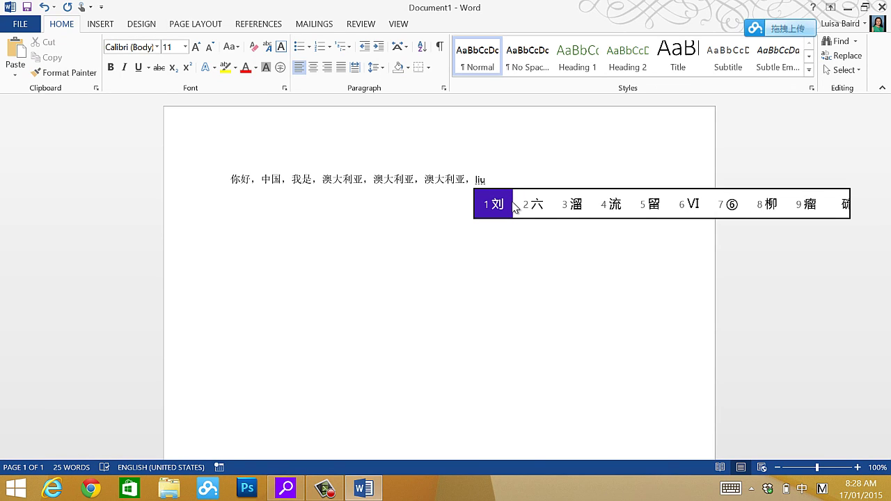
- Type a two-character personal name twice, separated by a full-width comma
key(space)
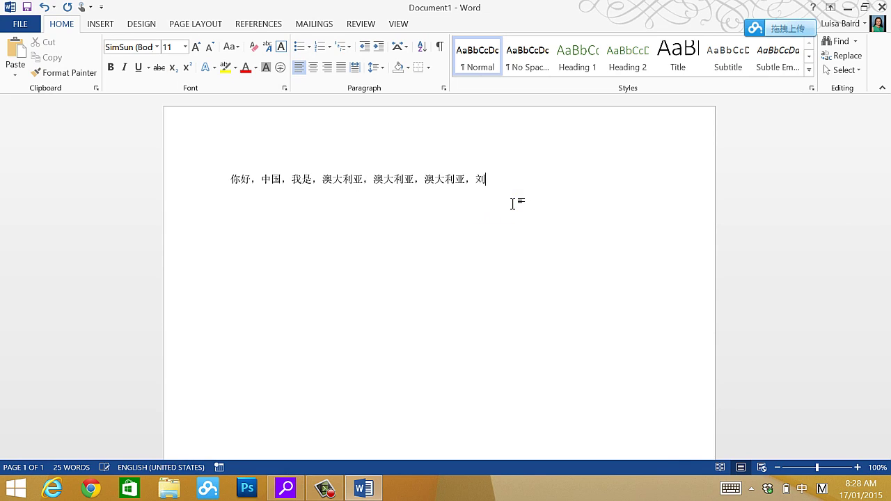
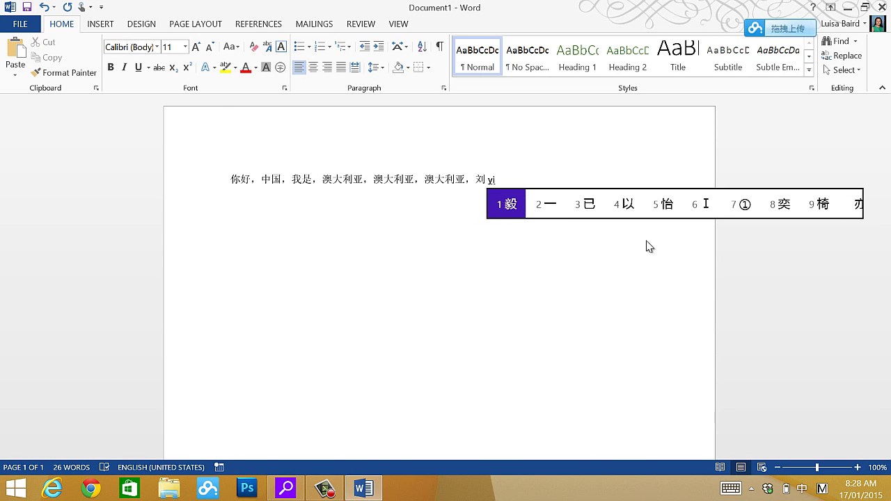
click(782, 204)
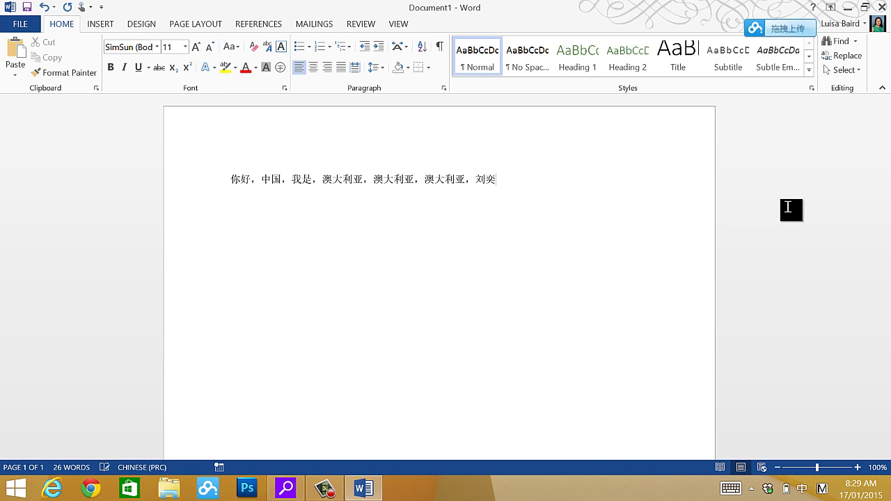
text(，)
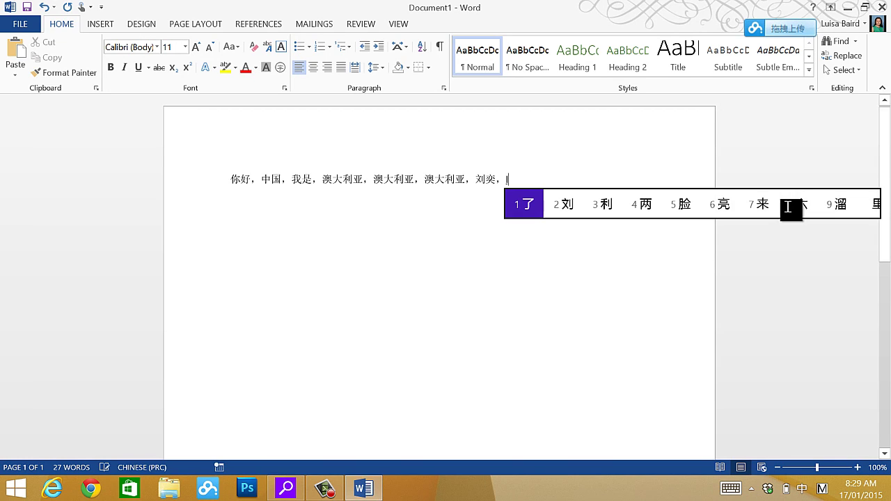
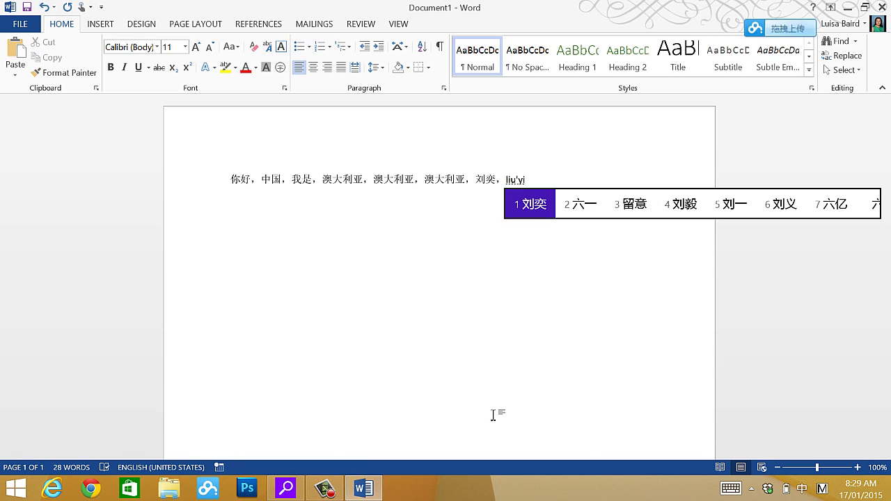
click(533, 204)
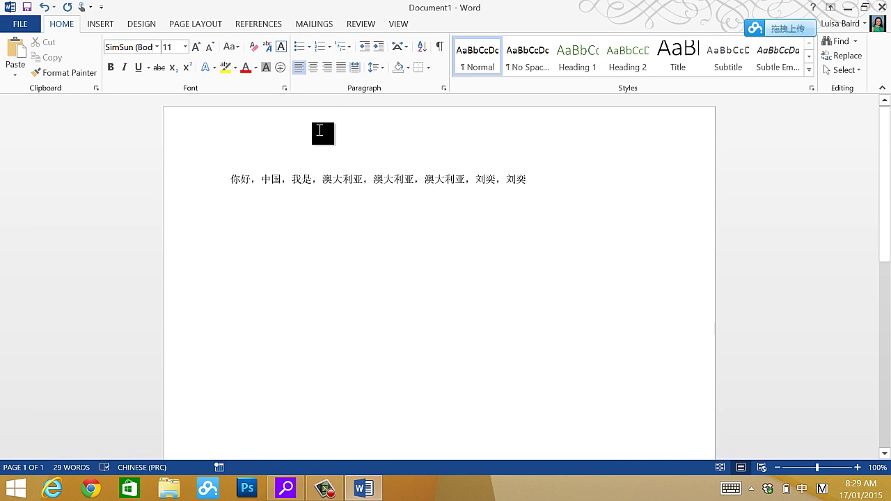
- Add a new line reading 'MSPY 2010' in English input, then select 你好
key(Return)
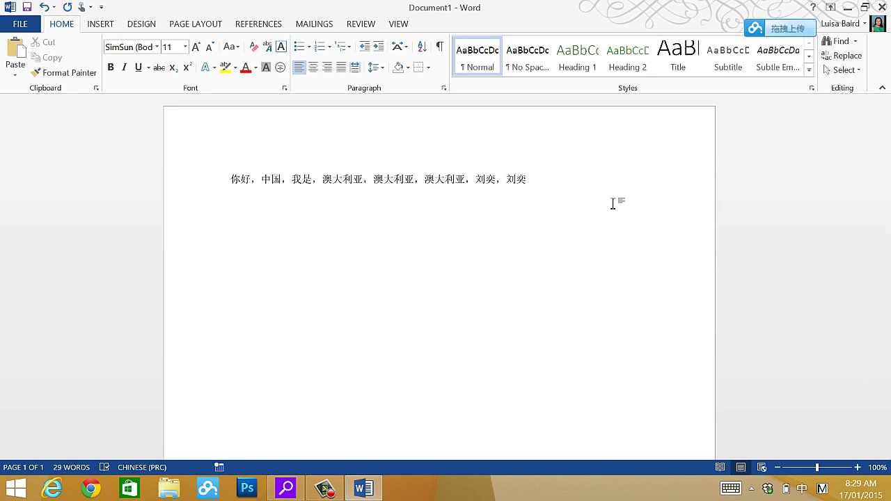
text(制)
key(BackSpace)
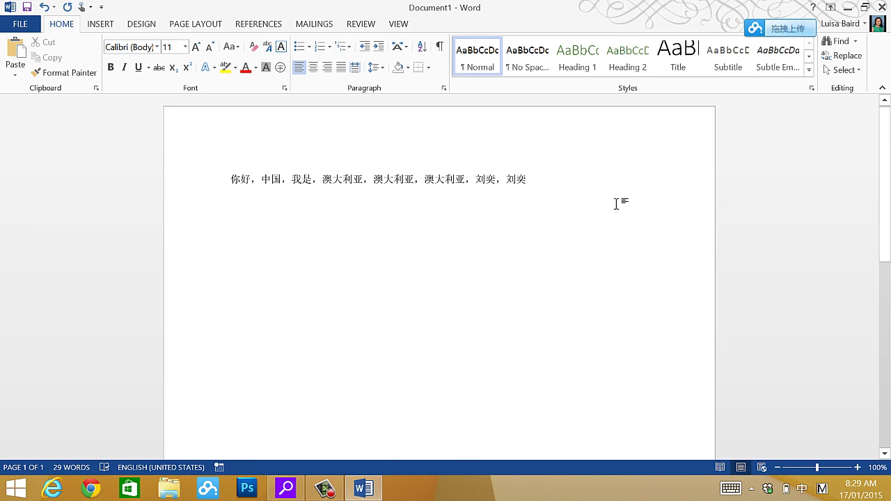
key(alt+shift)
text(MY)
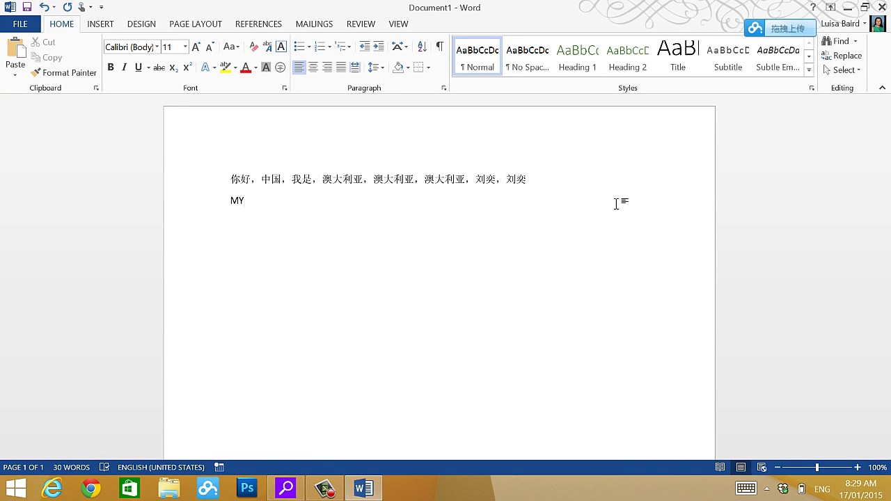
key(BackSpace)
text(SPY 2010)
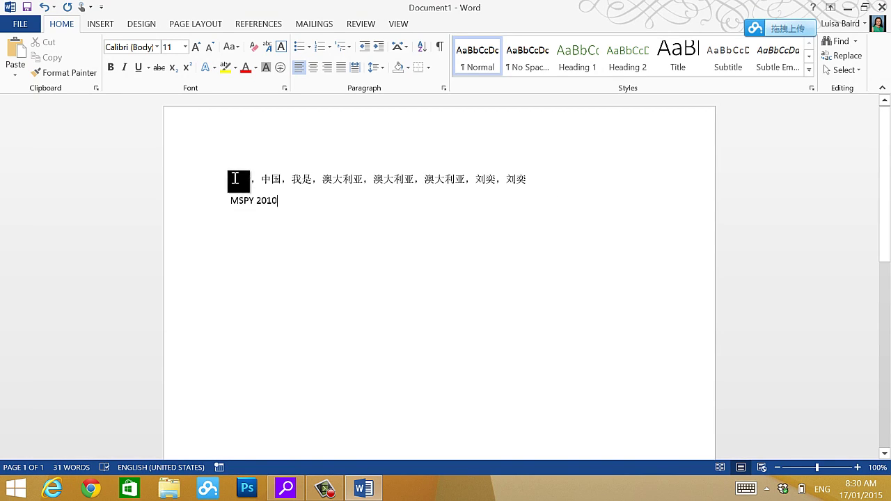
drag(249, 179, 225, 182)
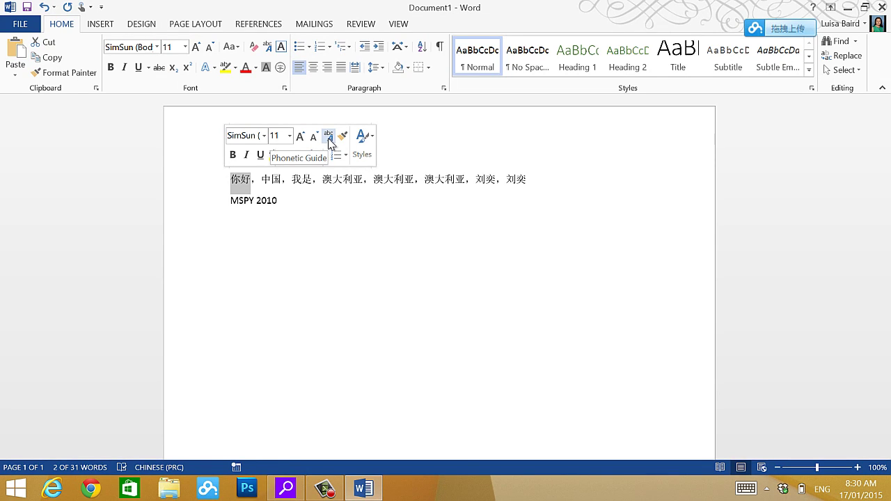
- Open the Phonetic Guide for 你好, then cancel it without applying pinyin
click(328, 143)
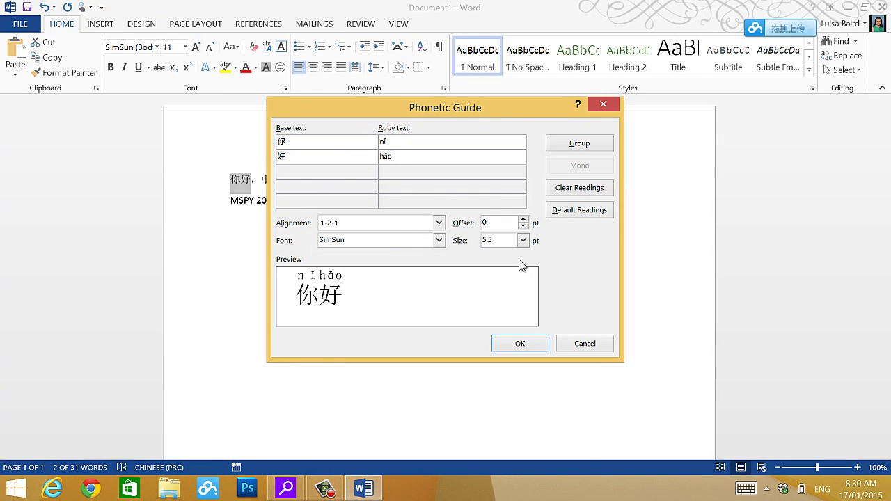
click(586, 345)
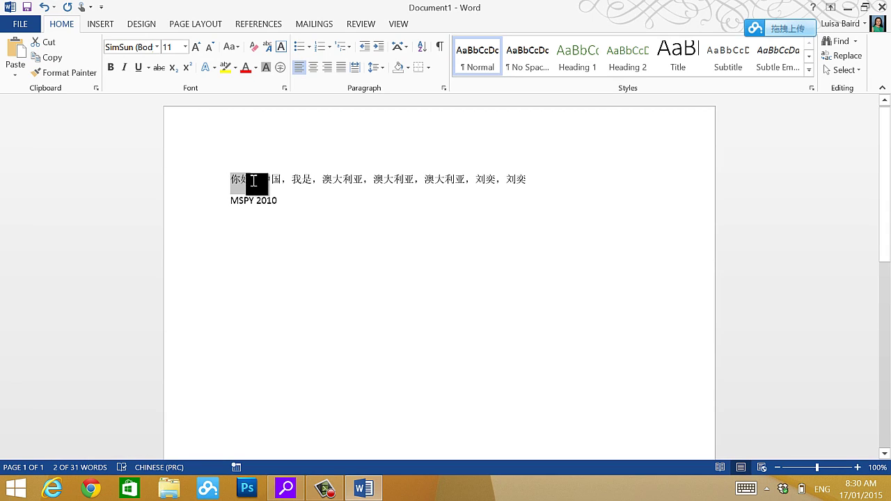
- Enlarge 你好 to 18 pt and add the pinyin nǐ hǎo above it with Phonetic Guide
right_click(231, 184)
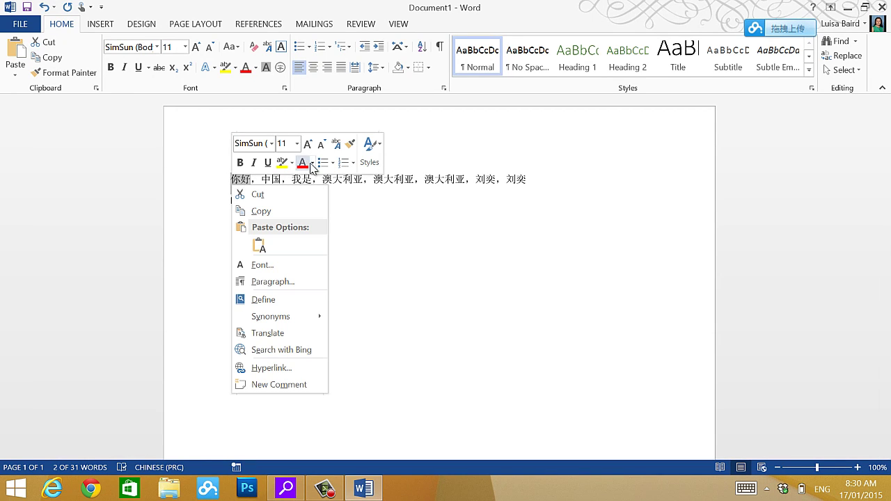
click(296, 143)
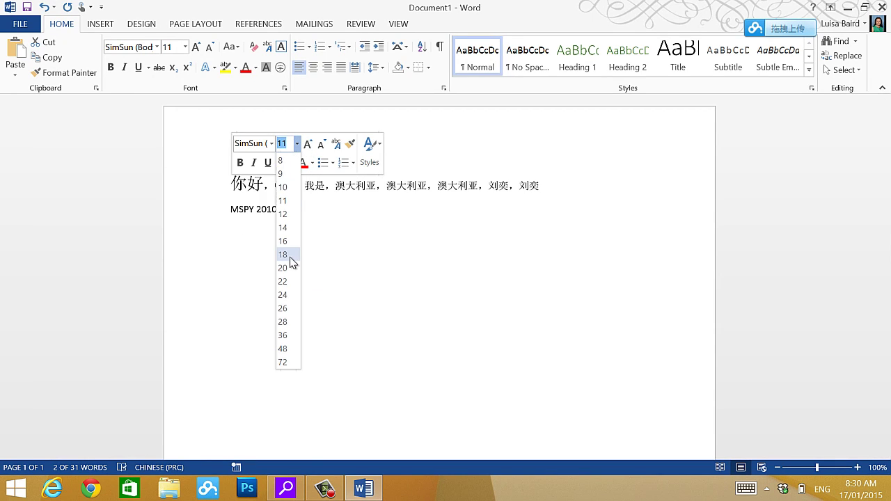
click(290, 256)
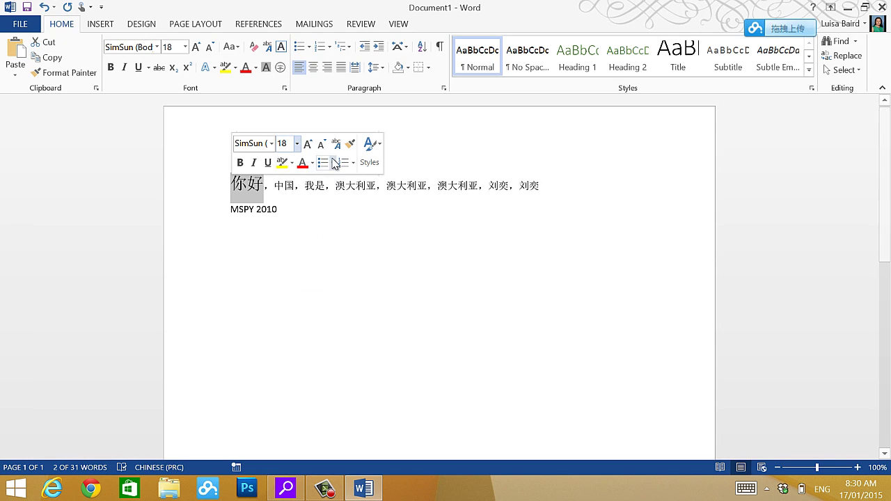
click(337, 146)
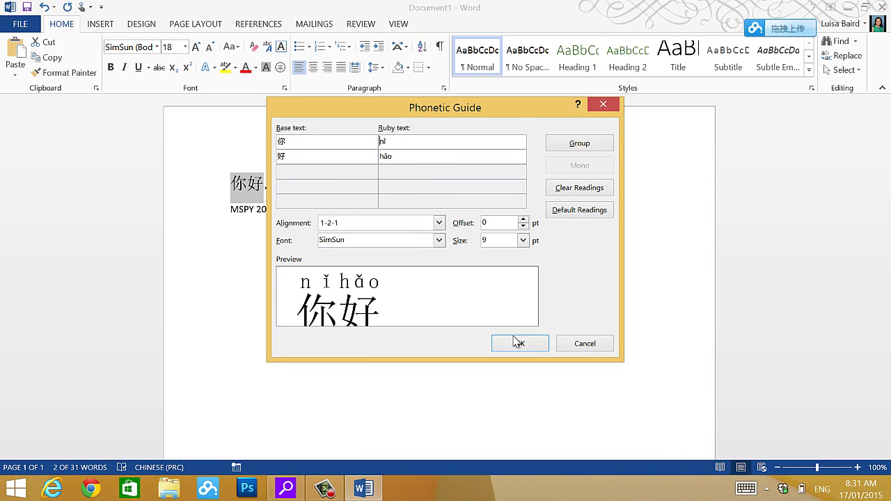
click(516, 345)
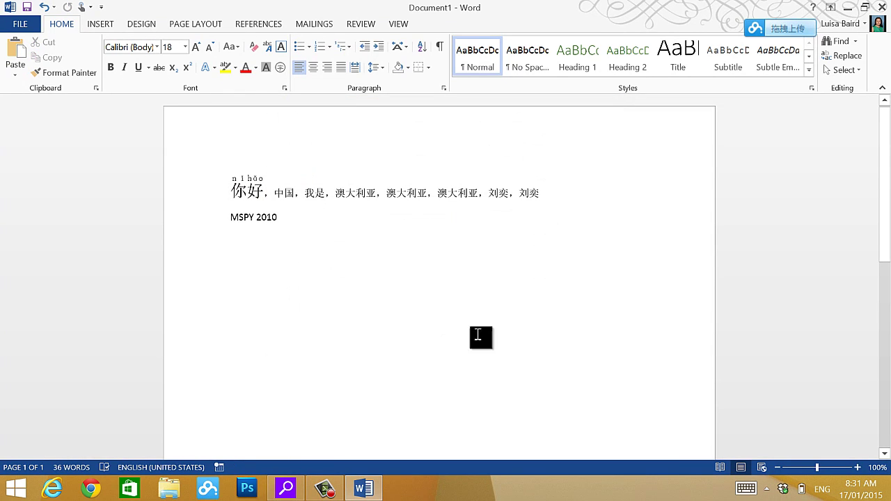
- Select 中国 and set its pinyin ruby size to 9 pt
double_click(276, 191)
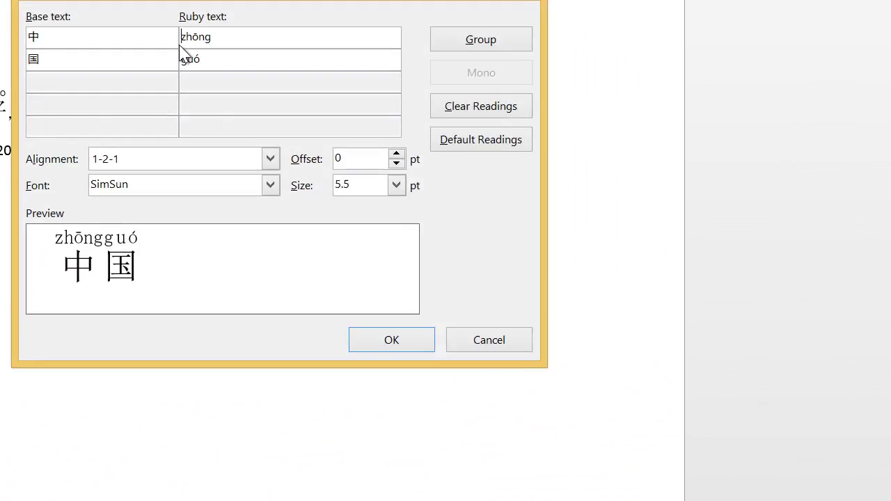
click(396, 185)
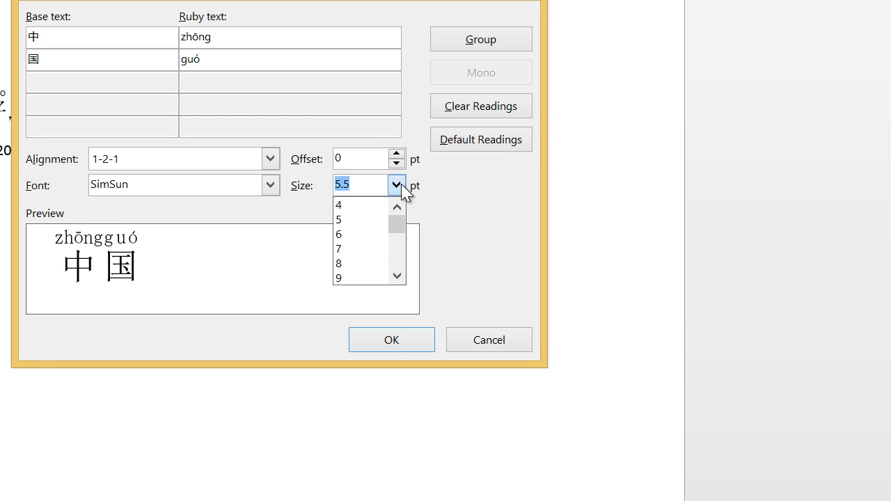
click(375, 279)
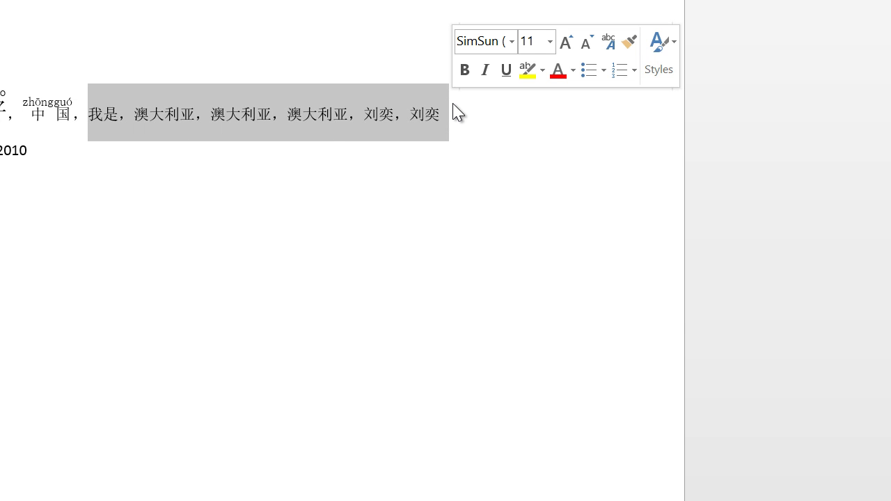
click(609, 43)
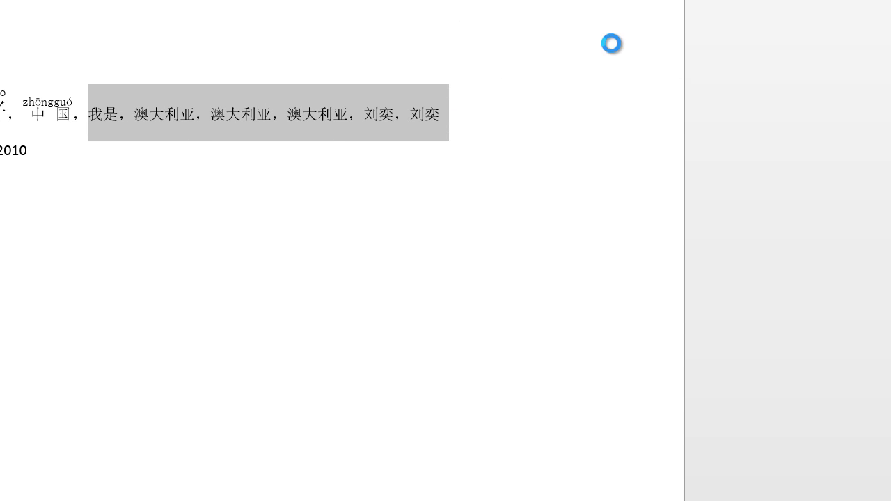
click(399, 184)
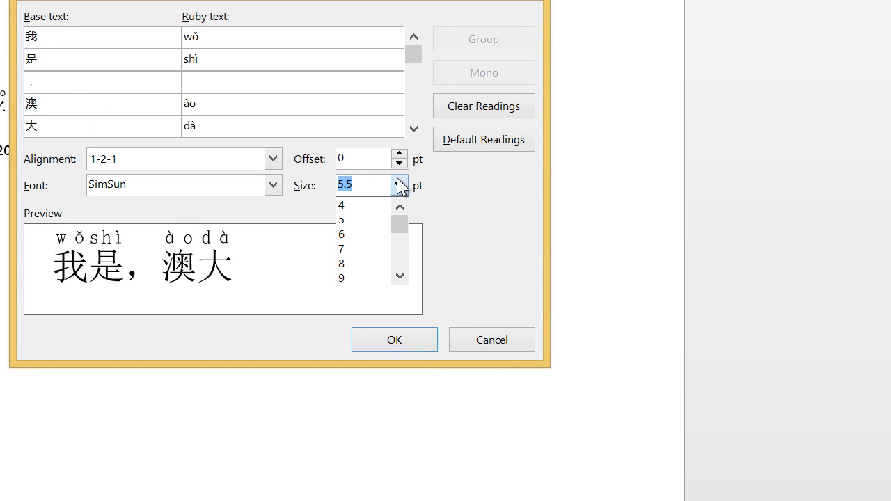
click(379, 279)
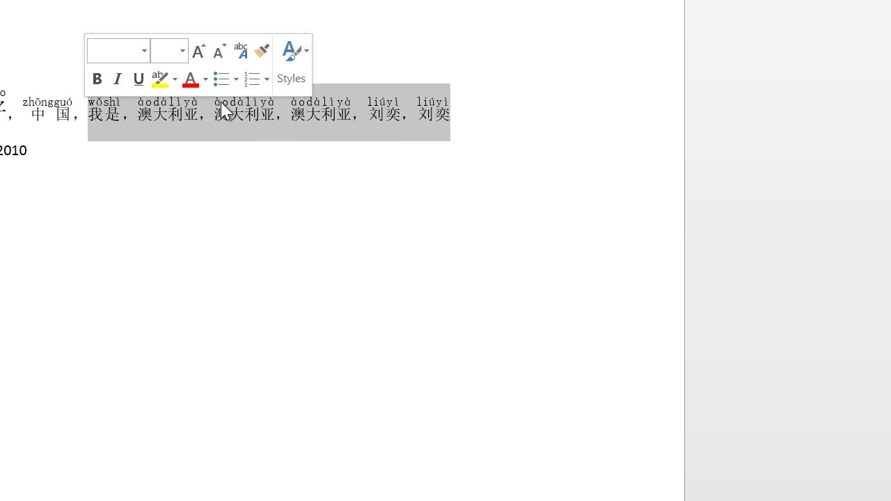
- Change the phrase's pinyin ruby size to 14 and apply the readings
click(241, 50)
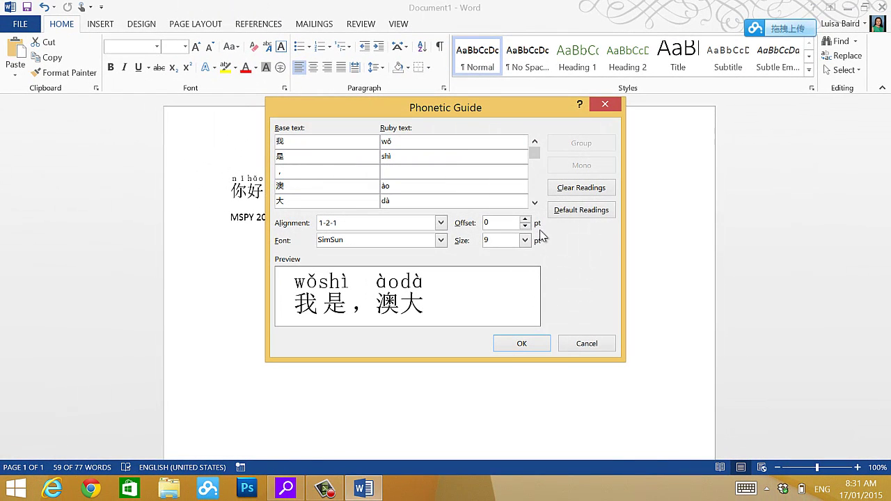
click(525, 240)
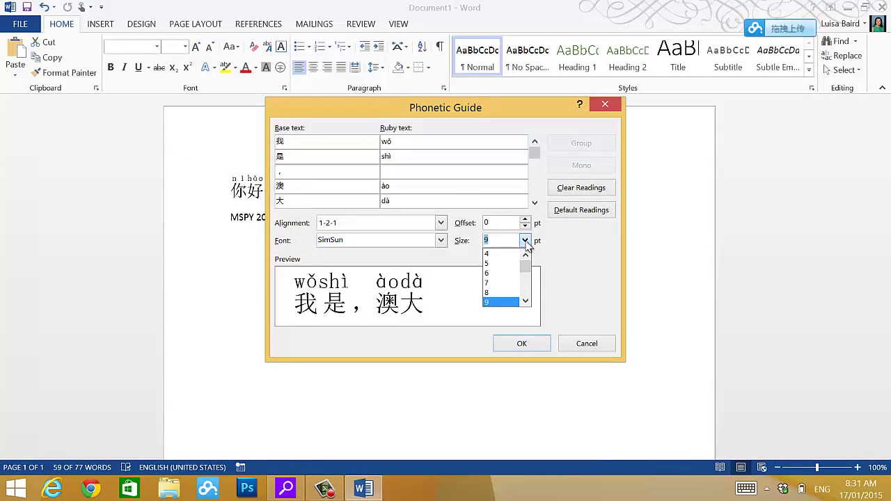
click(526, 300)
click(526, 301)
click(526, 300)
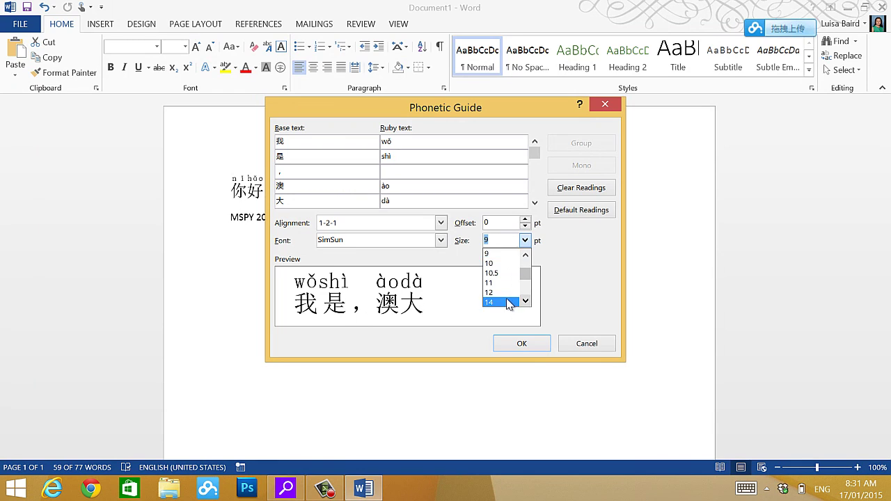
click(507, 302)
click(521, 344)
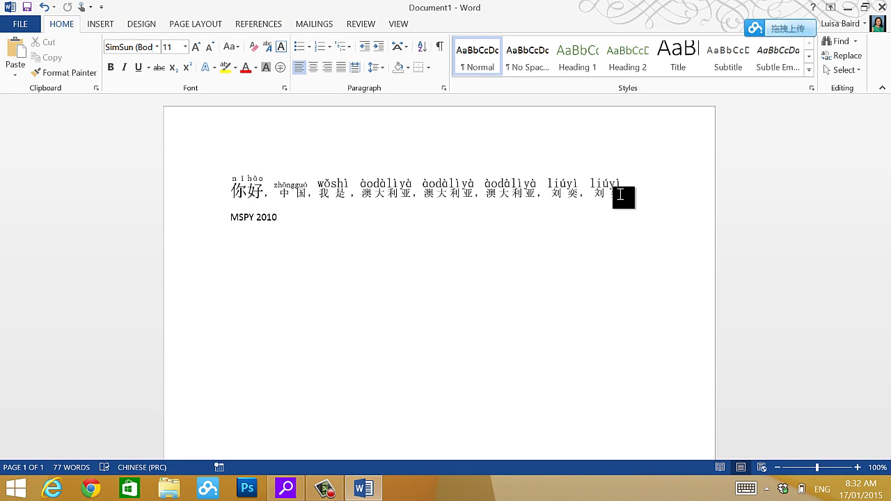
- Select MSPY 2010 in the document, then type mspy2010 into Google's search box in the new tab
drag(283, 217, 232, 217)
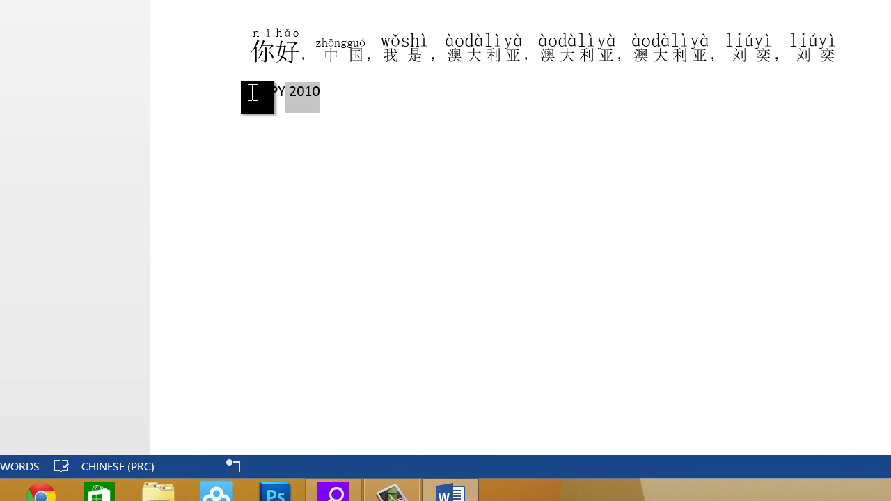
drag(252, 92, 248, 98)
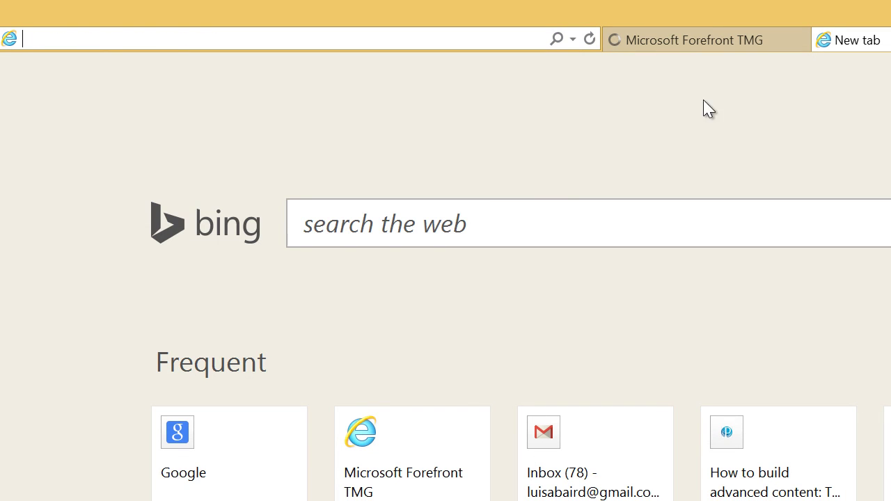
click(248, 446)
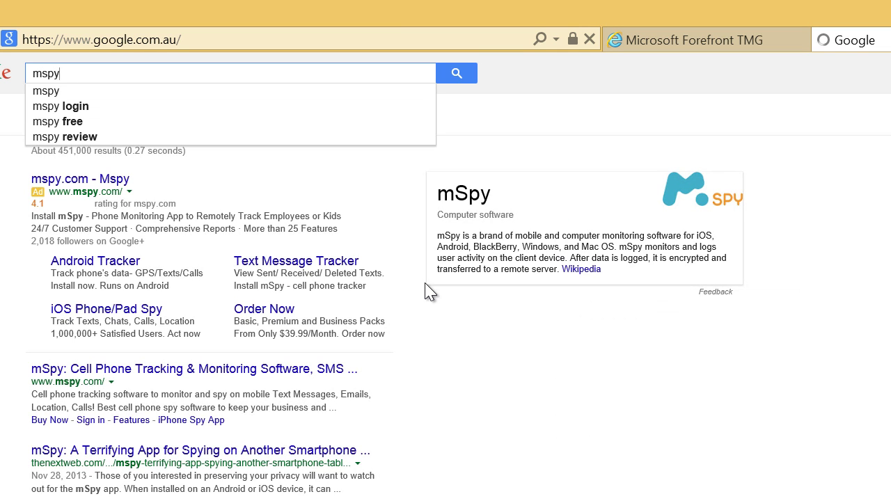
text(2010)
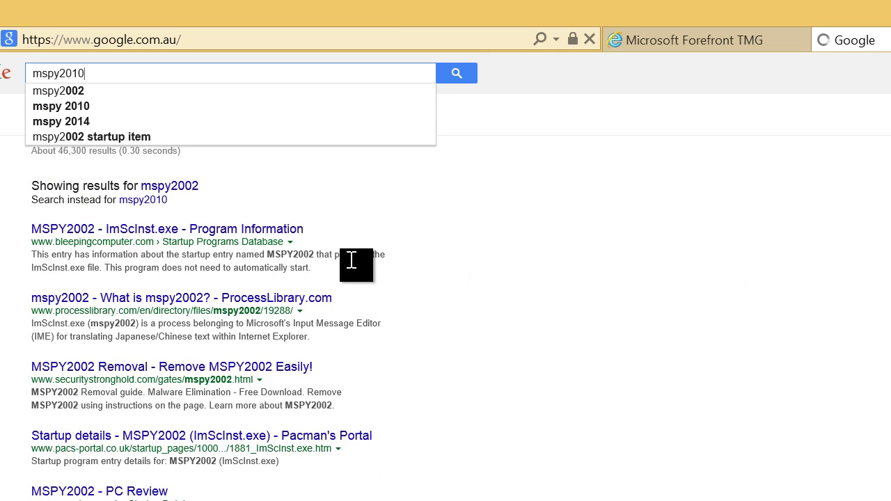
- Search for 'mspy 2010 free download' and read through Pinyin Joe's MSPY 2010 FAQ
click(225, 107)
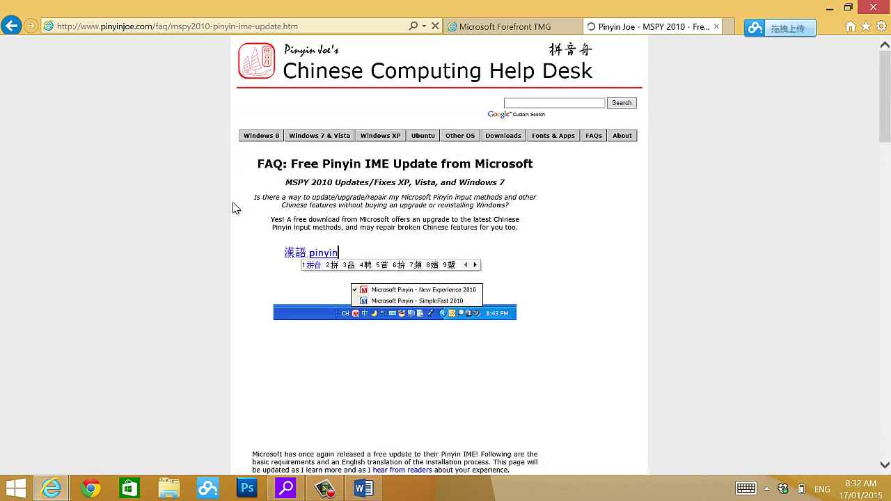
scroll(233, 207, down, 3)
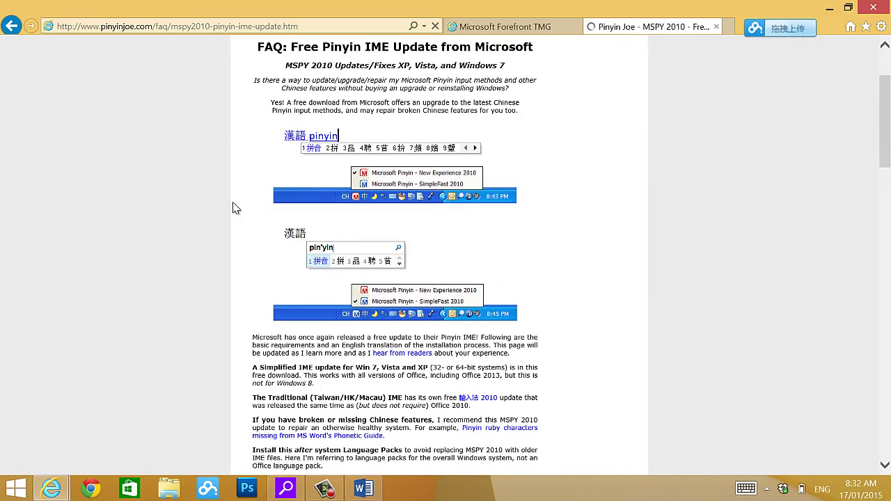
scroll(234, 208, down, 1)
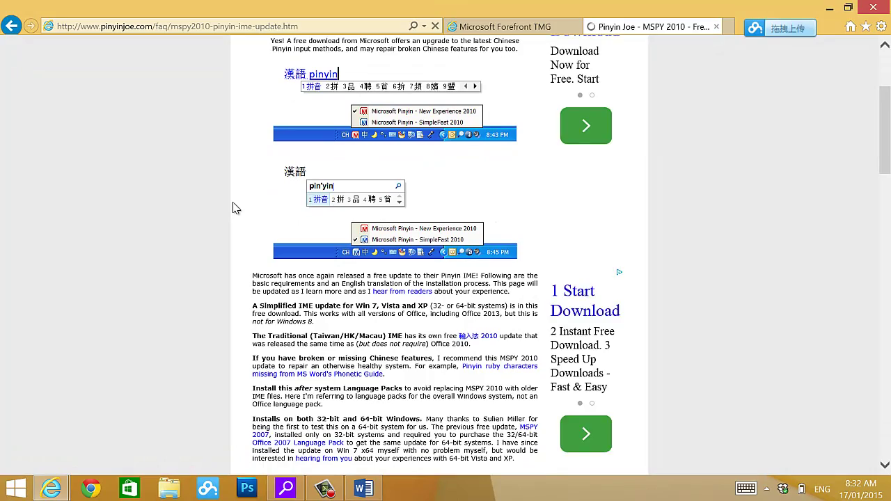
scroll(234, 208, down, 10)
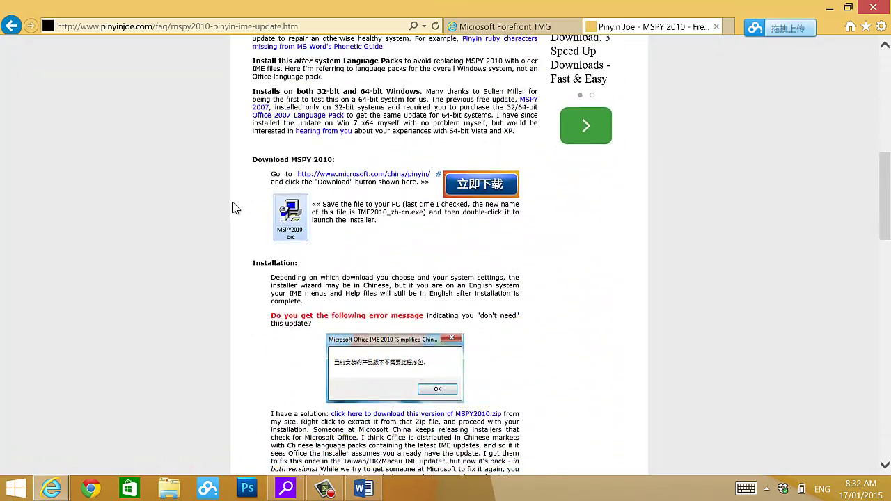
scroll(233, 207, down, 2)
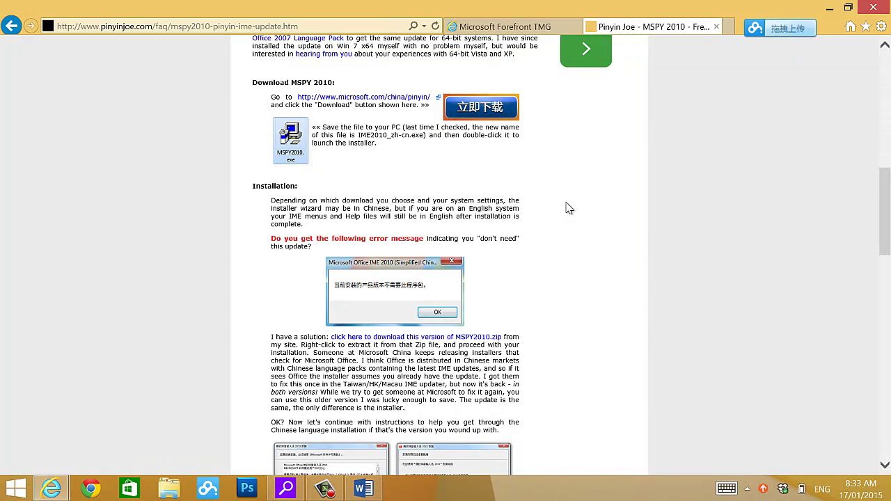
scroll(567, 207, down, 1)
scroll(567, 208, down, 3)
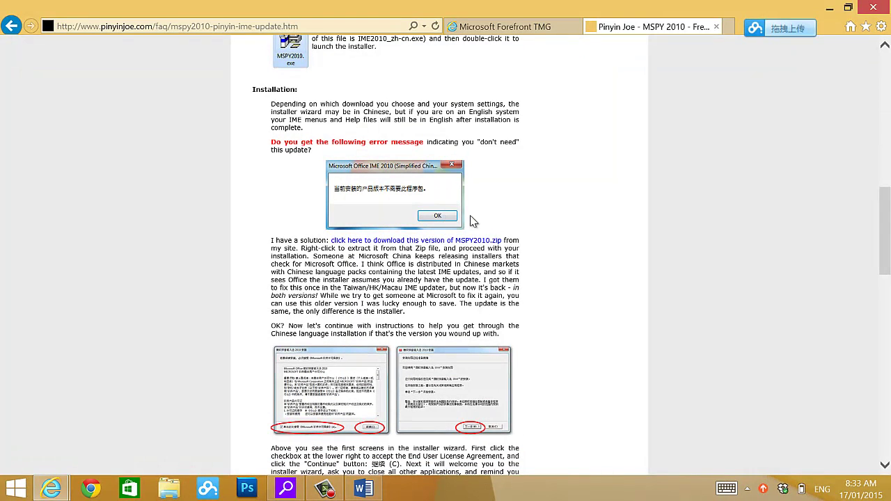
scroll(569, 364, down, 5)
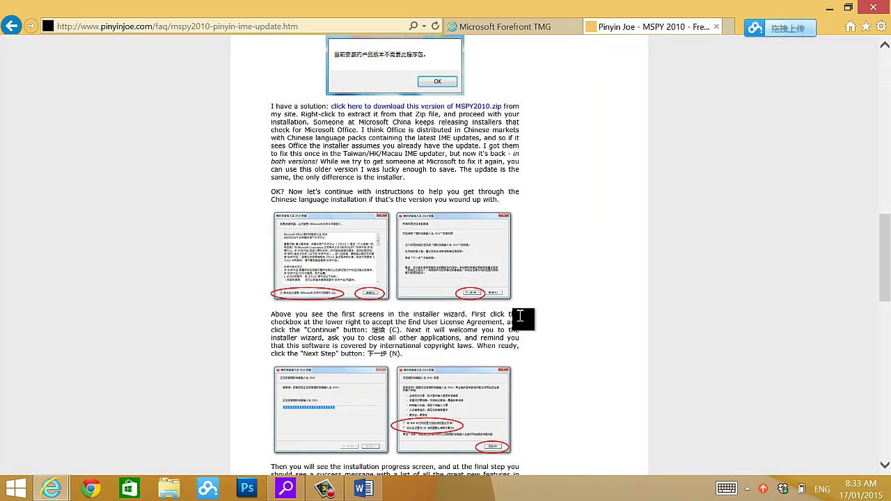
scroll(519, 315, down, 2)
scroll(519, 316, up, 4)
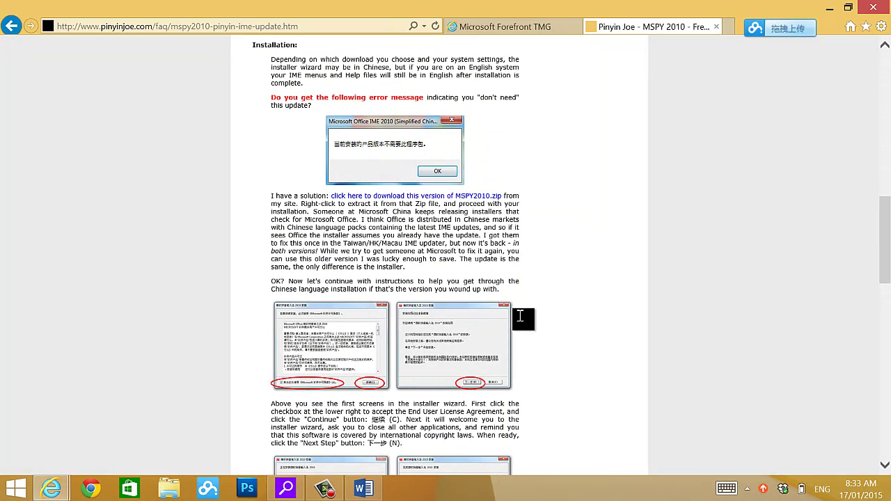
scroll(519, 315, up, 2)
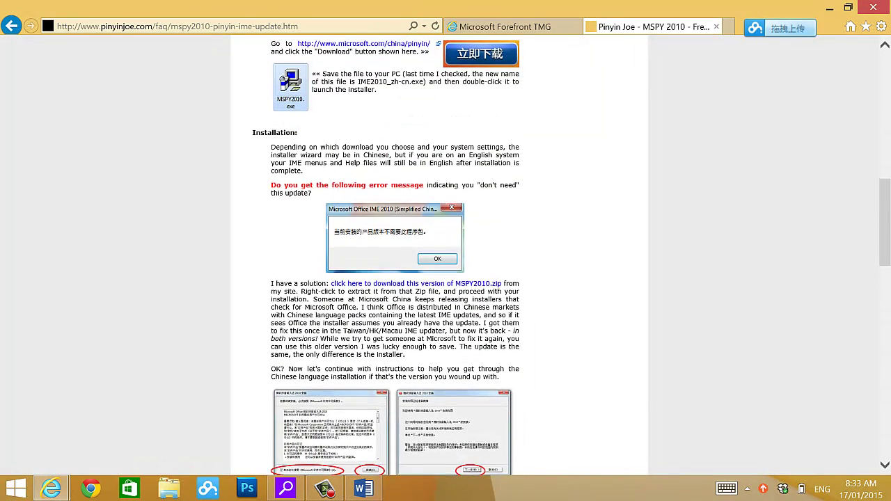
scroll(390, 348, up, 1)
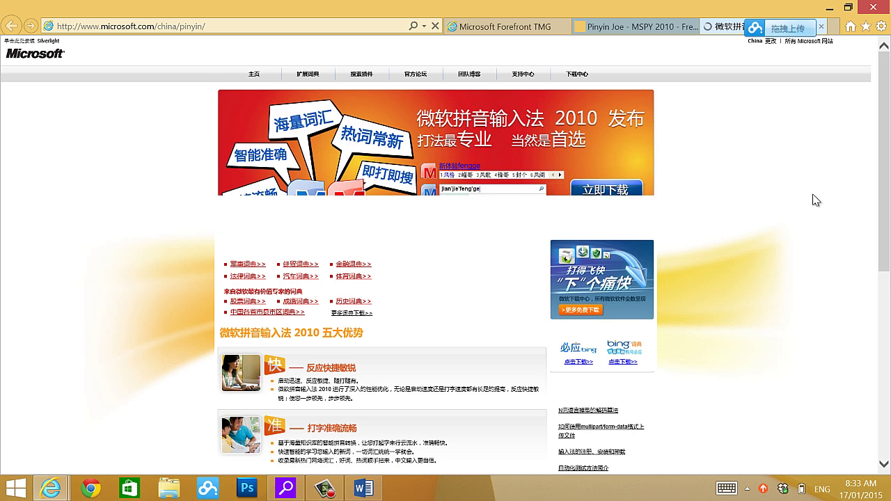
- Request the IME2010_zh-cn.exe installer, dismiss the download prompt, and return to Word
click(625, 190)
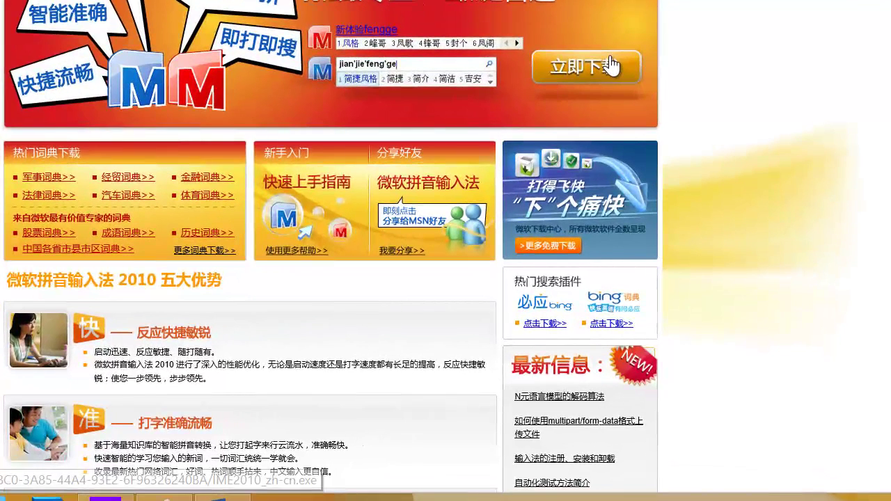
click(611, 66)
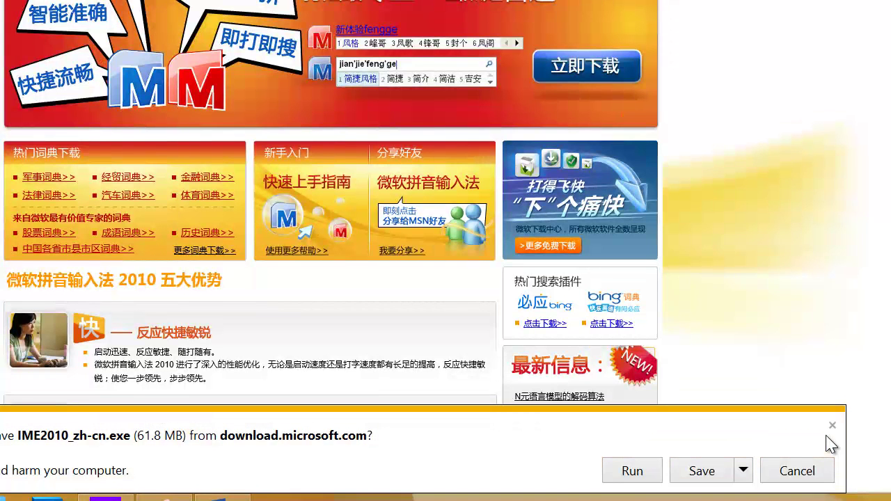
click(833, 426)
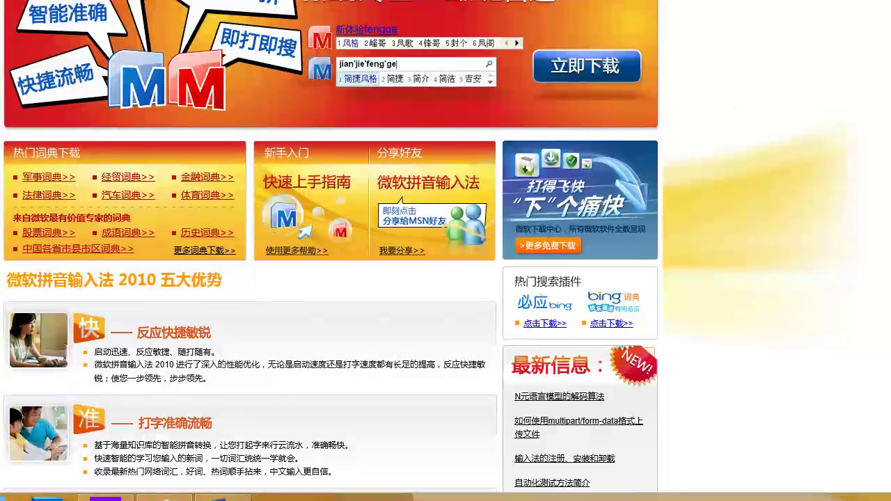
click(244, 497)
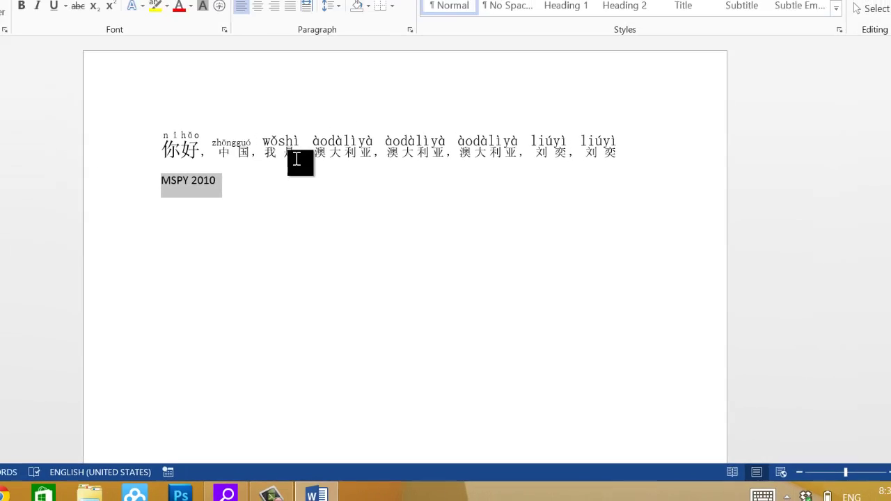
click(195, 75)
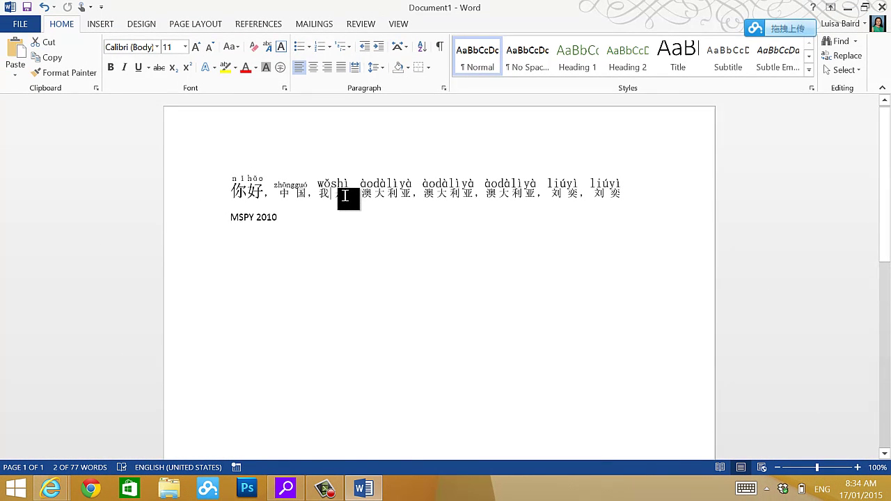
double_click(337, 196)
drag(327, 197, 299, 192)
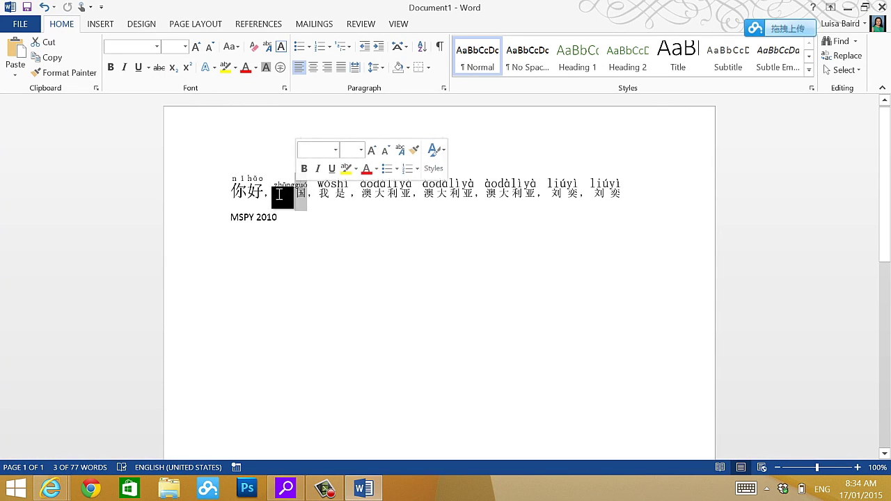
drag(278, 194, 308, 195)
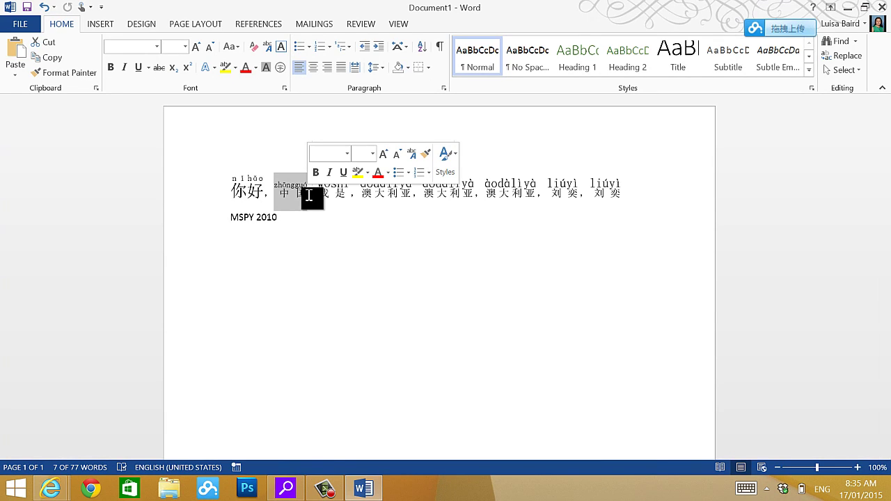
click(313, 232)
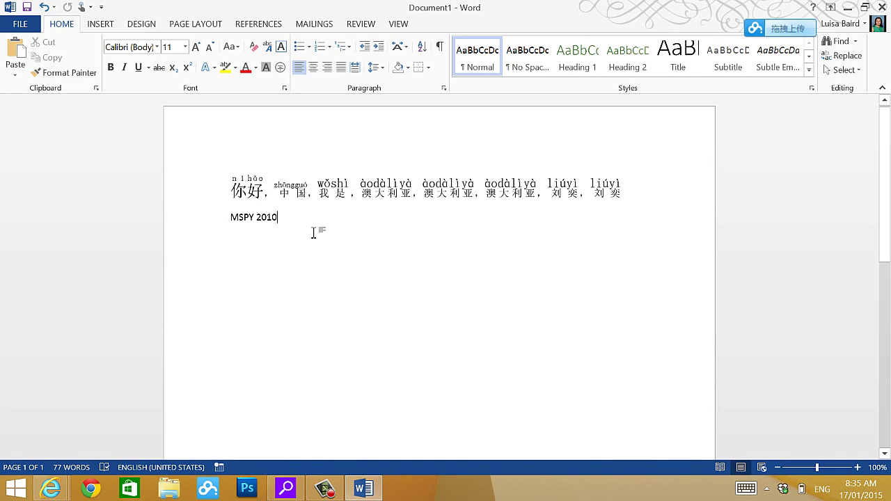